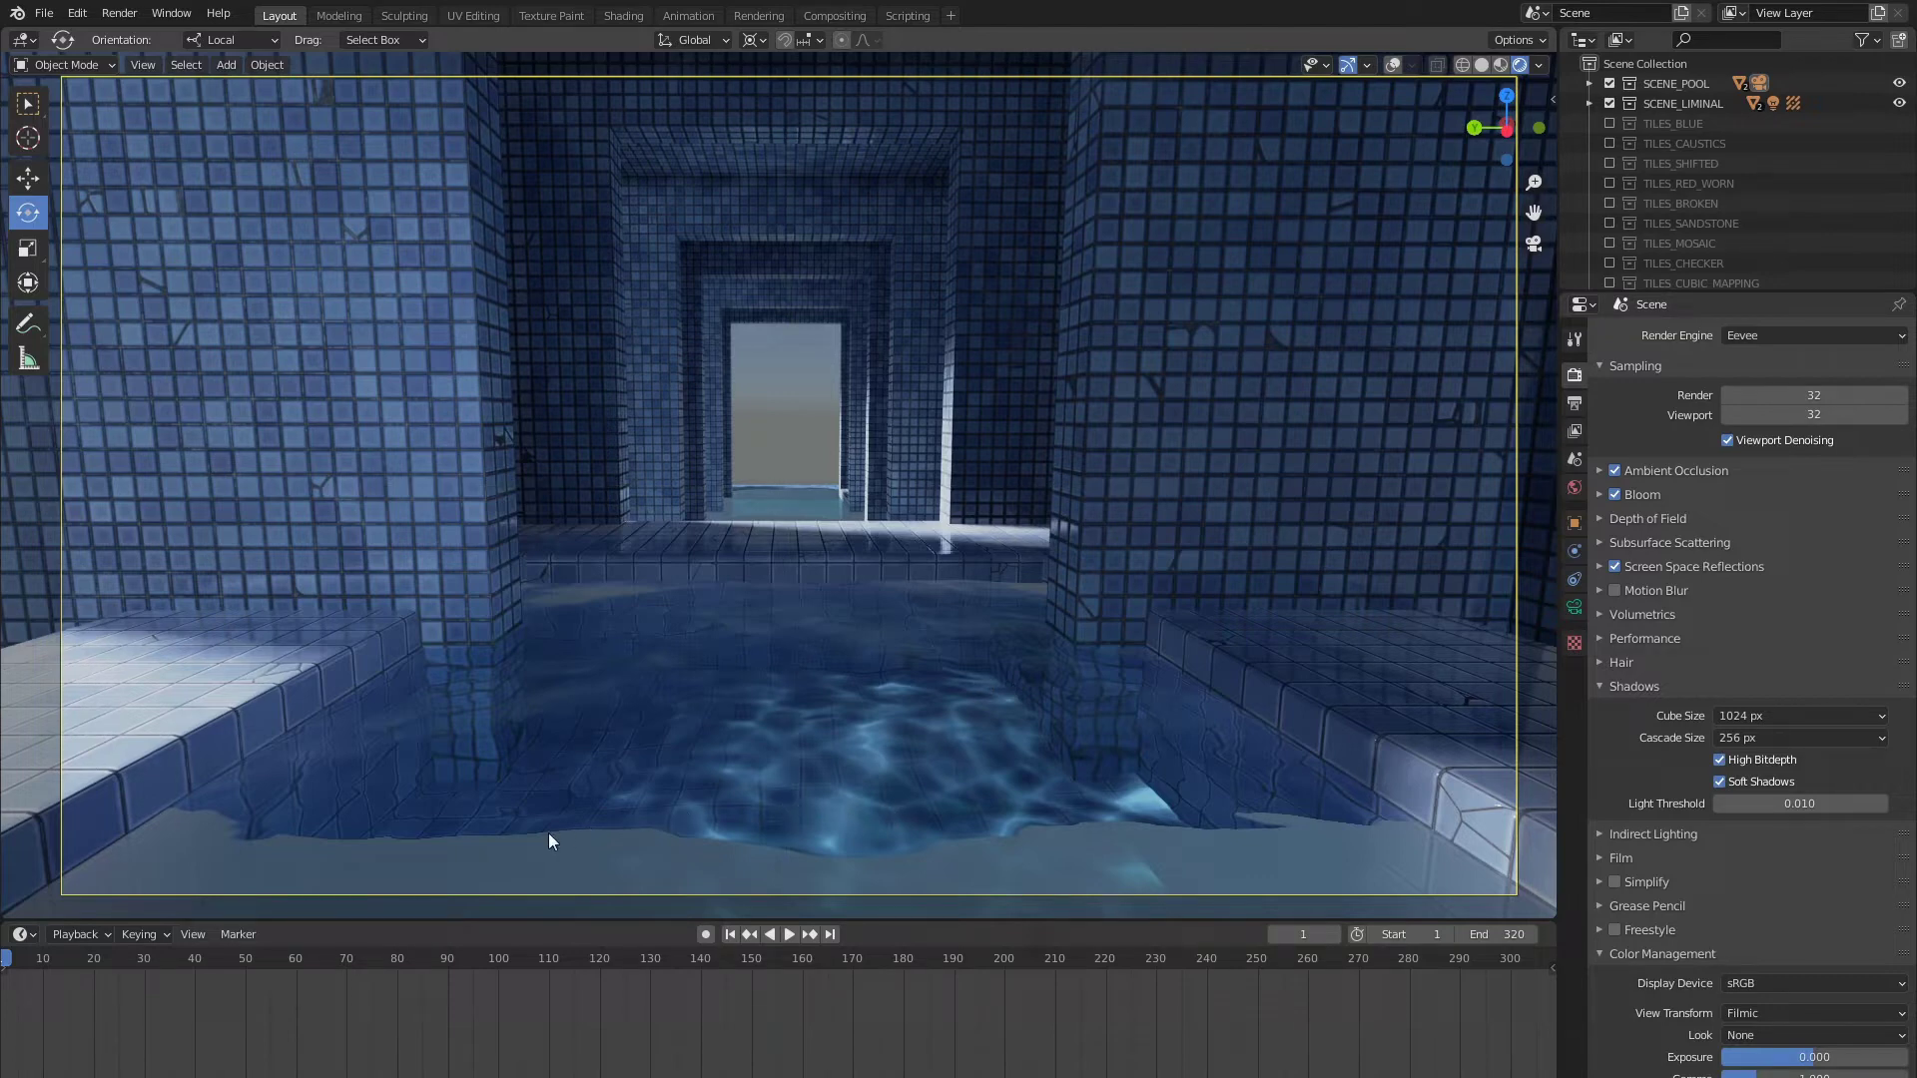
# - Toggle screen-space reflections off and back on to compare the pool water
pyautogui.click(498, 894)
pyautogui.click(1615, 568)
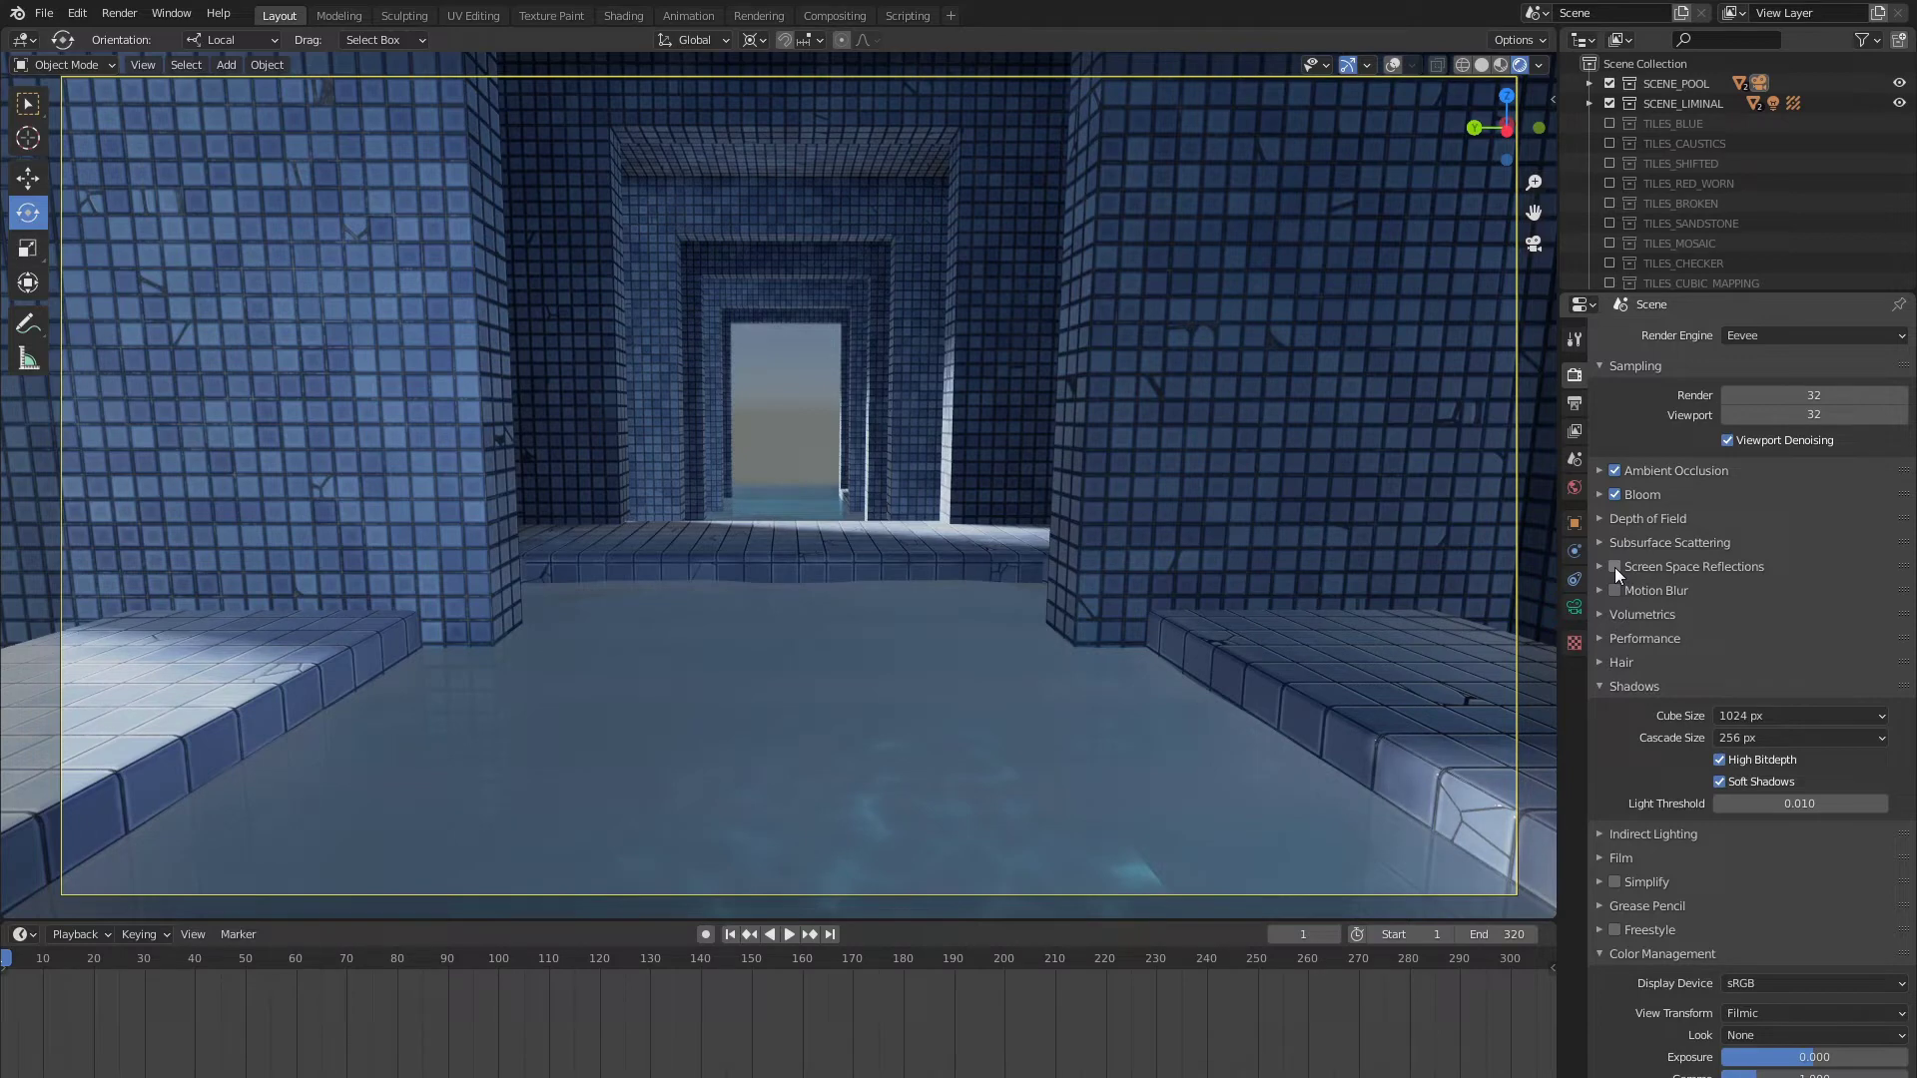
pyautogui.click(1615, 568)
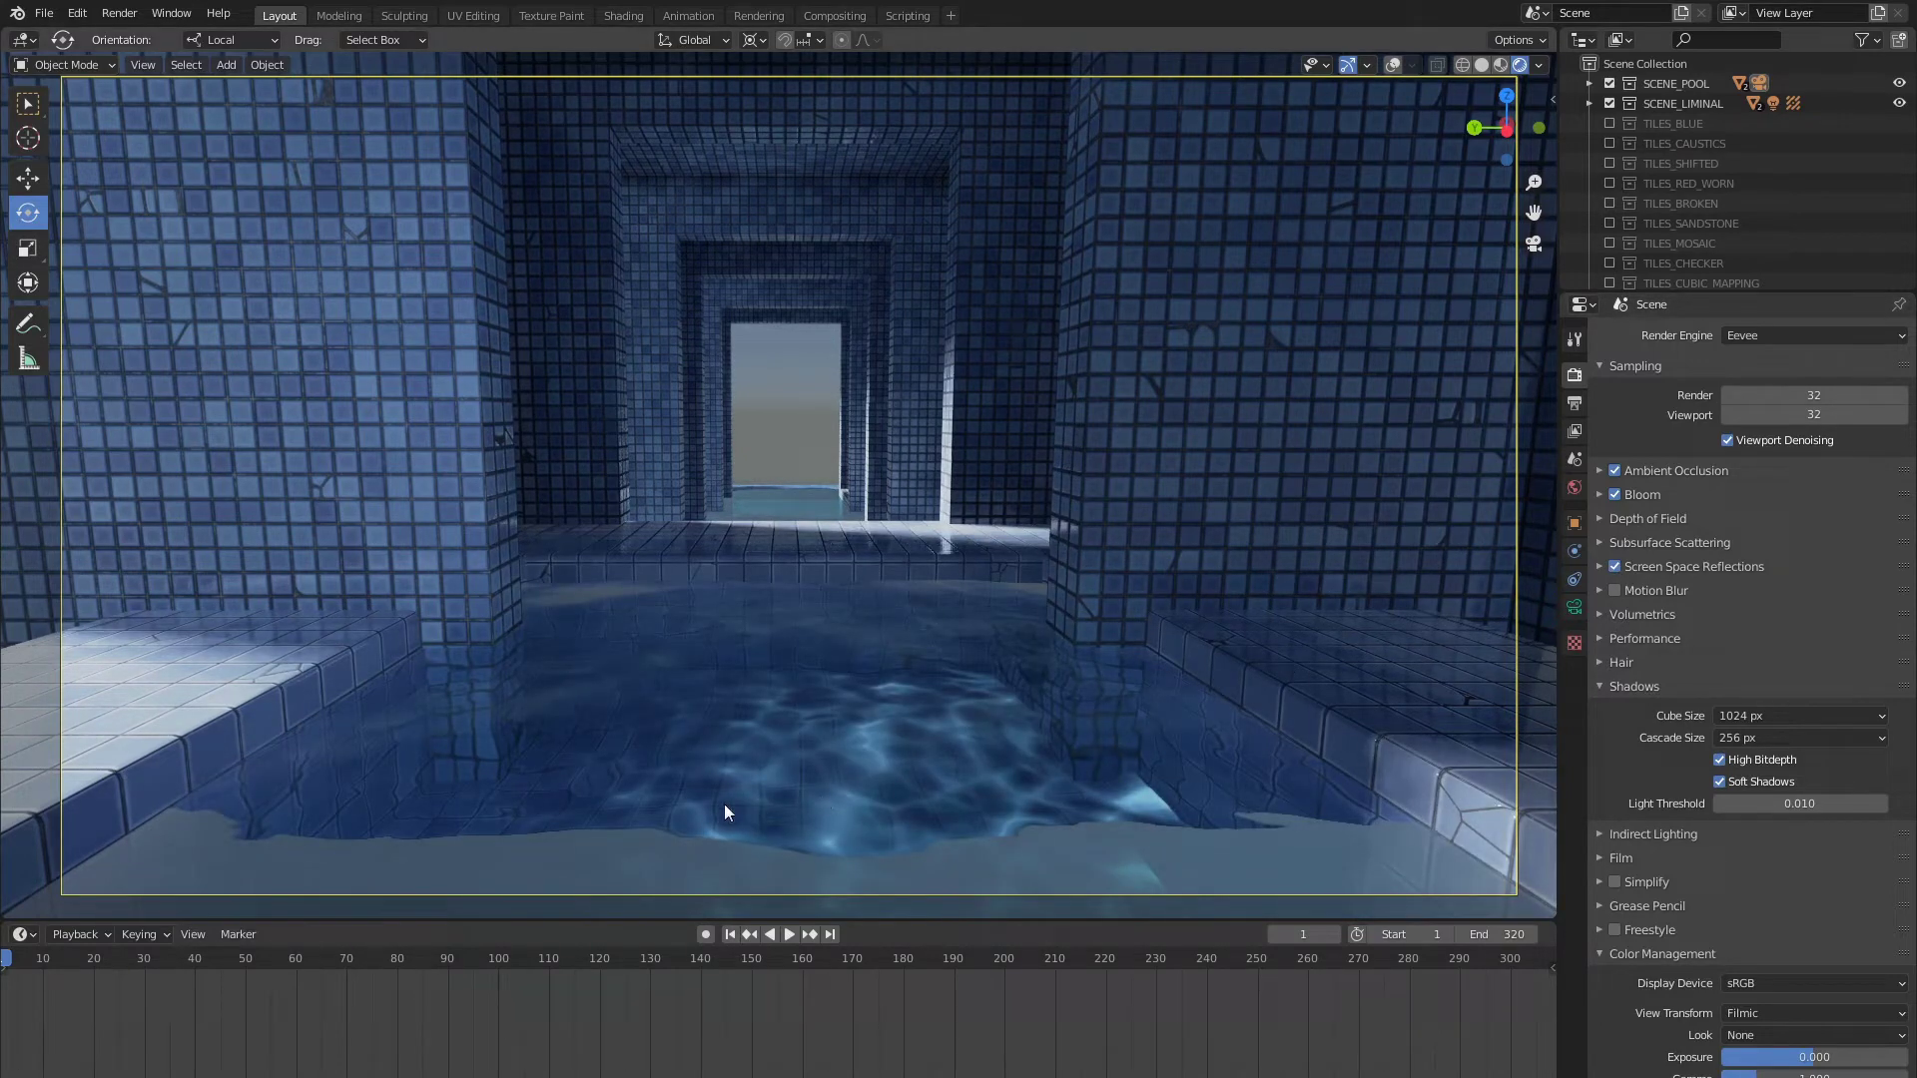
pyautogui.scroll(1, 760, 711)
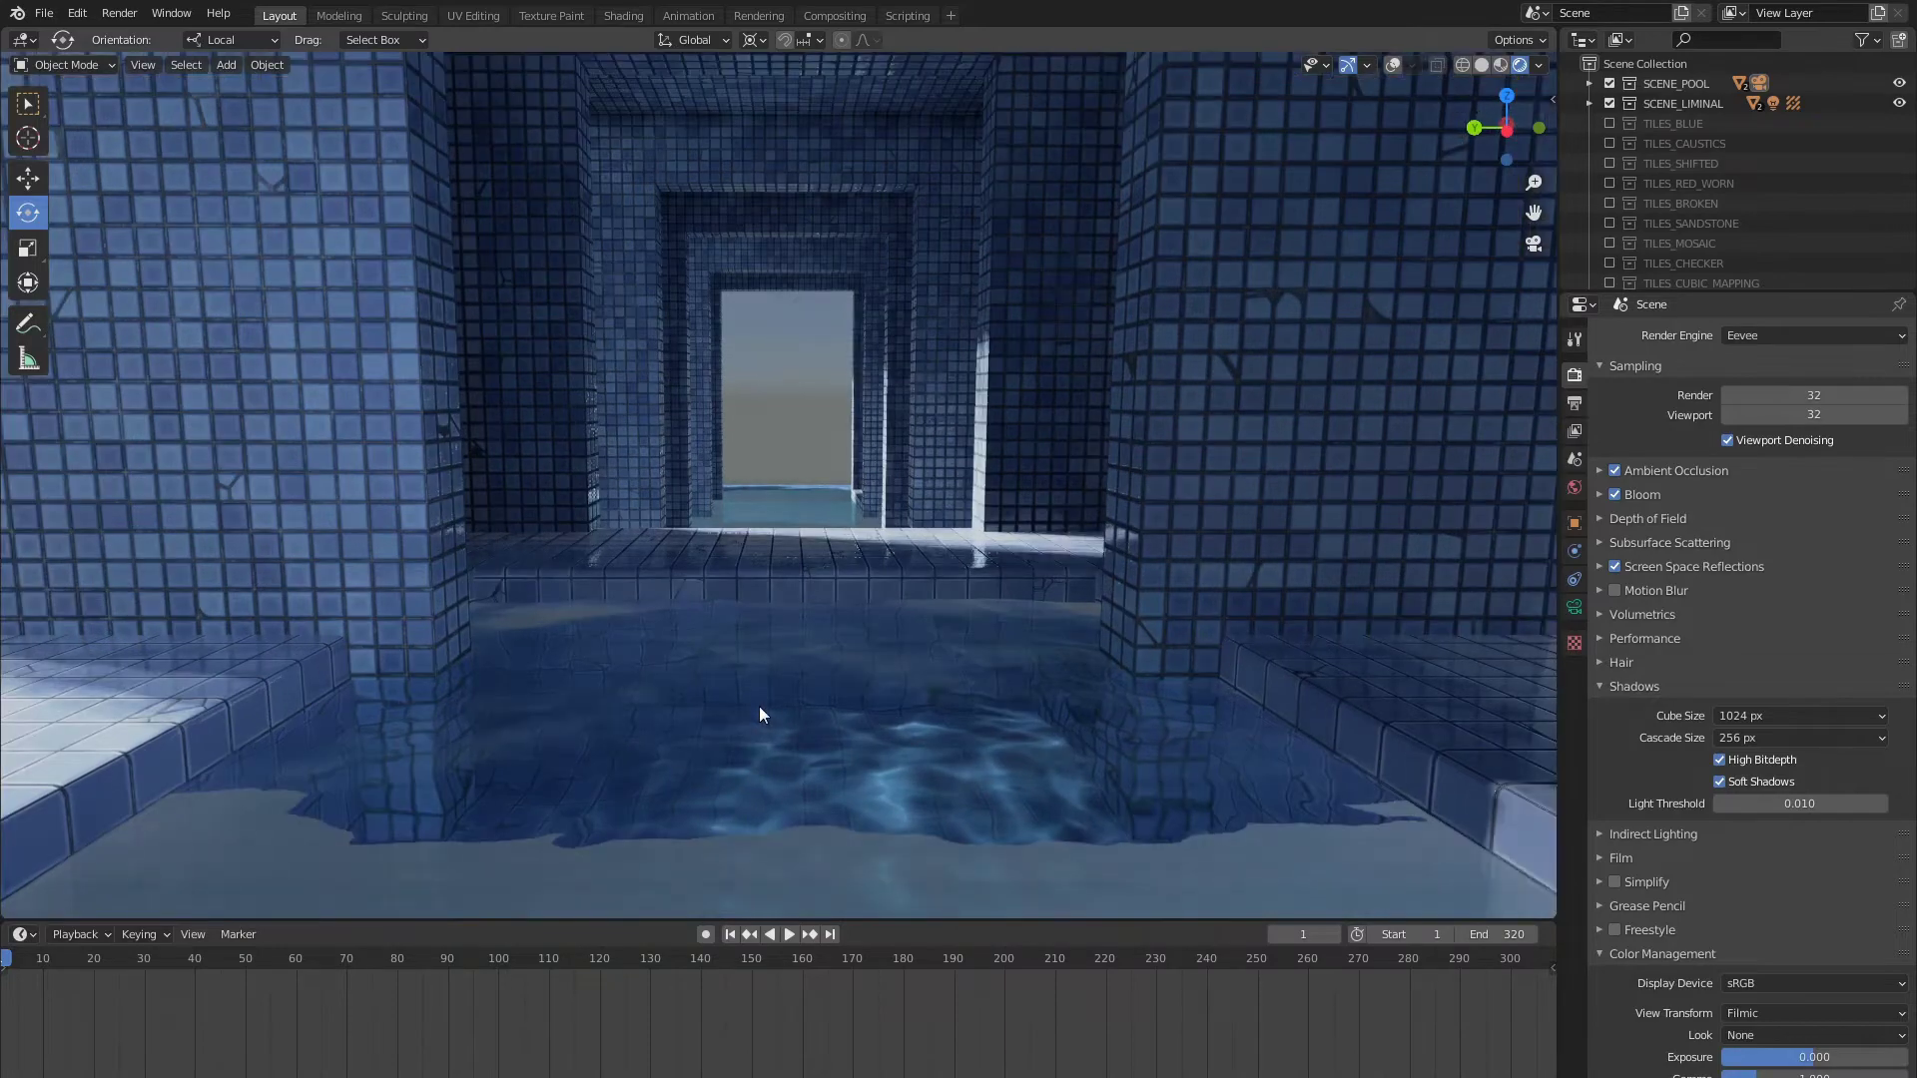
pyautogui.scroll(1, 760, 712)
pyautogui.scroll(1, 760, 715)
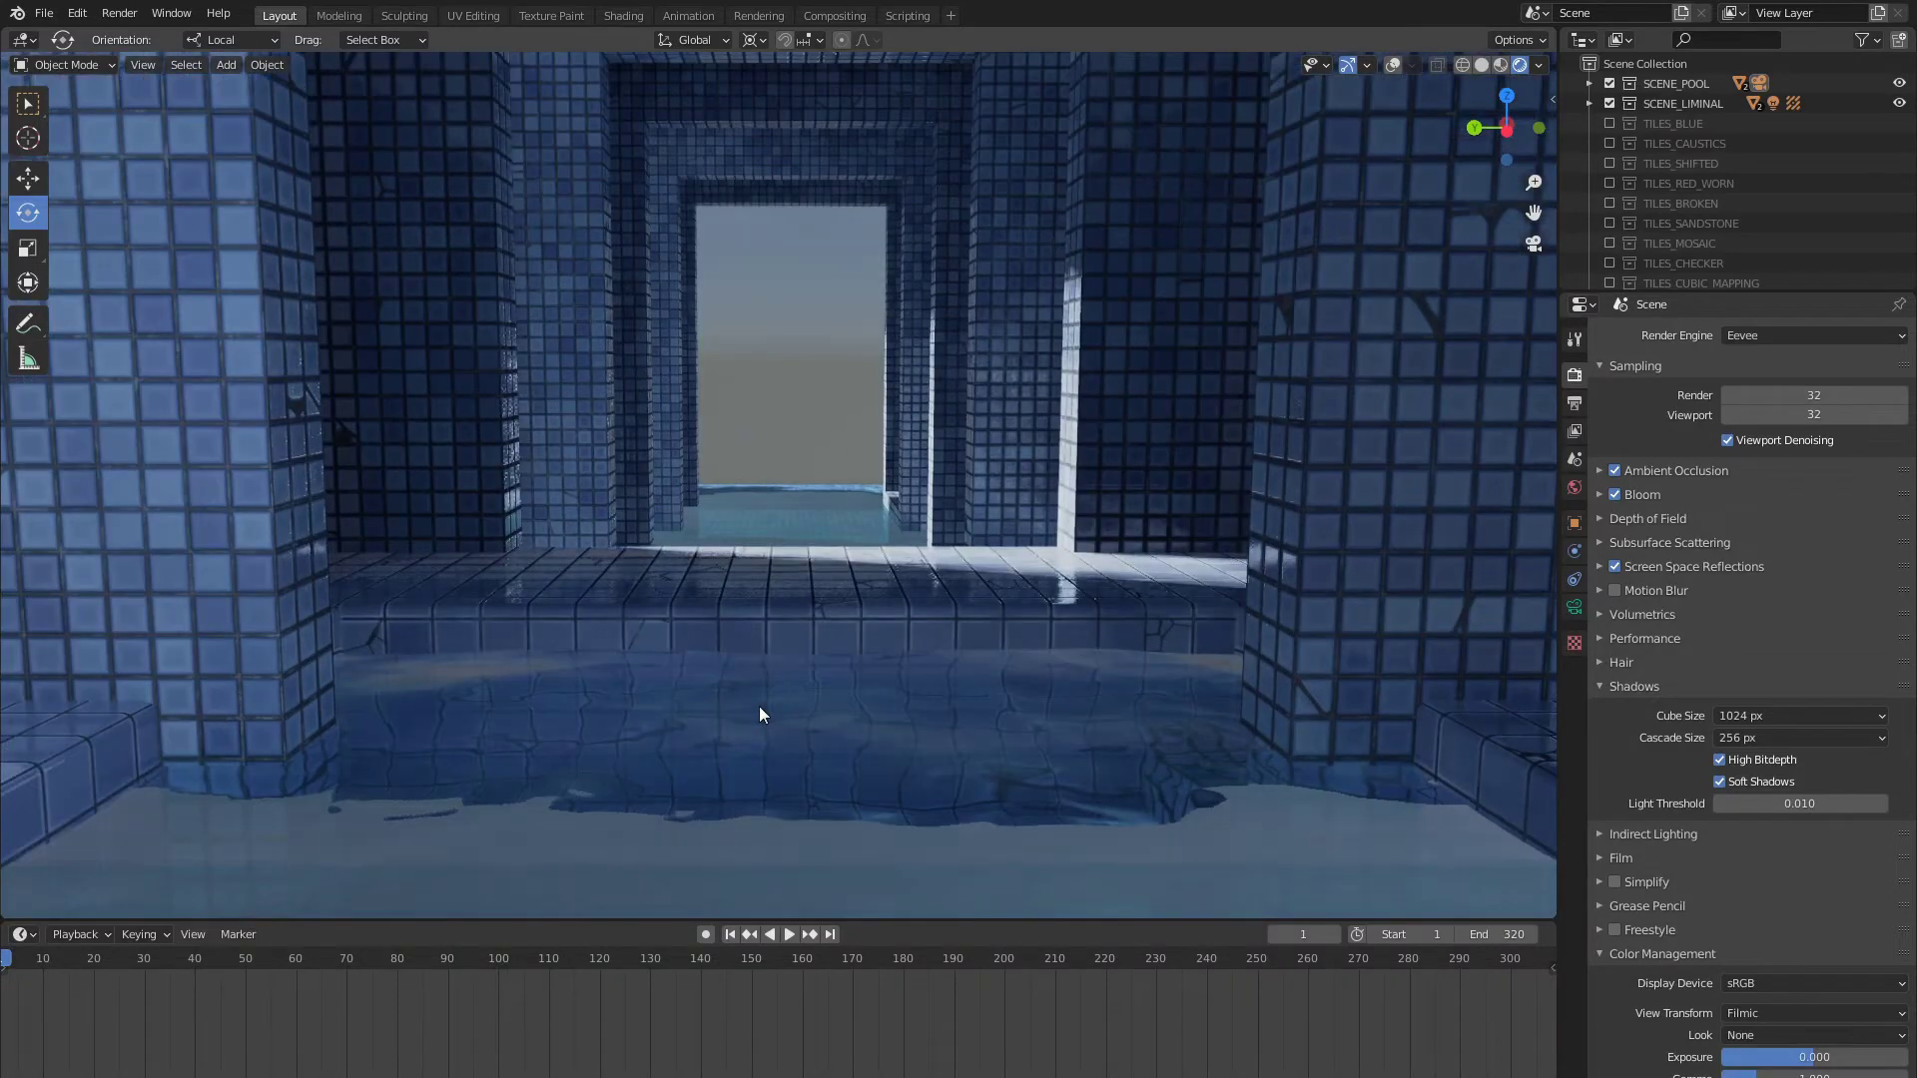
pyautogui.scroll(1, 760, 715)
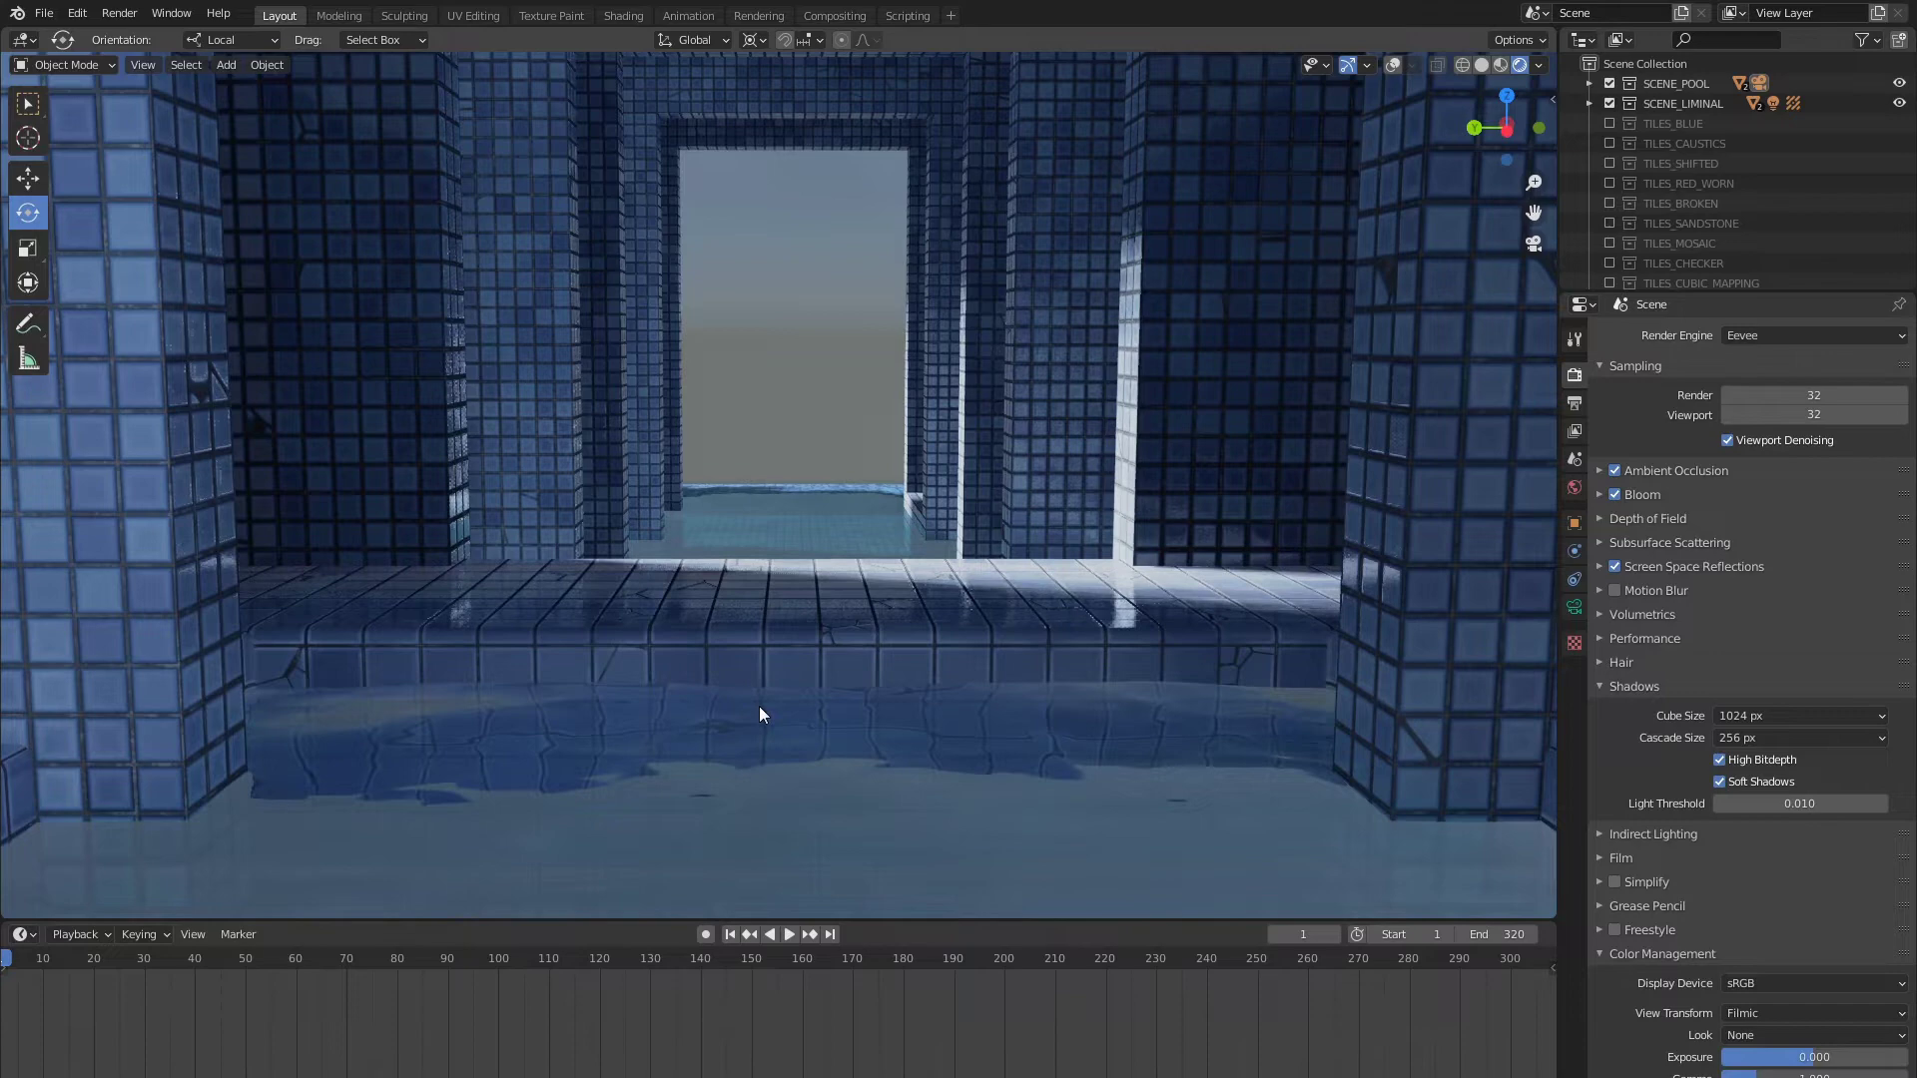
pyautogui.scroll(1, 760, 714)
# - Fly through the room to inspect the pool, then return to the camera view
pyautogui.hotkey('shift', '`')
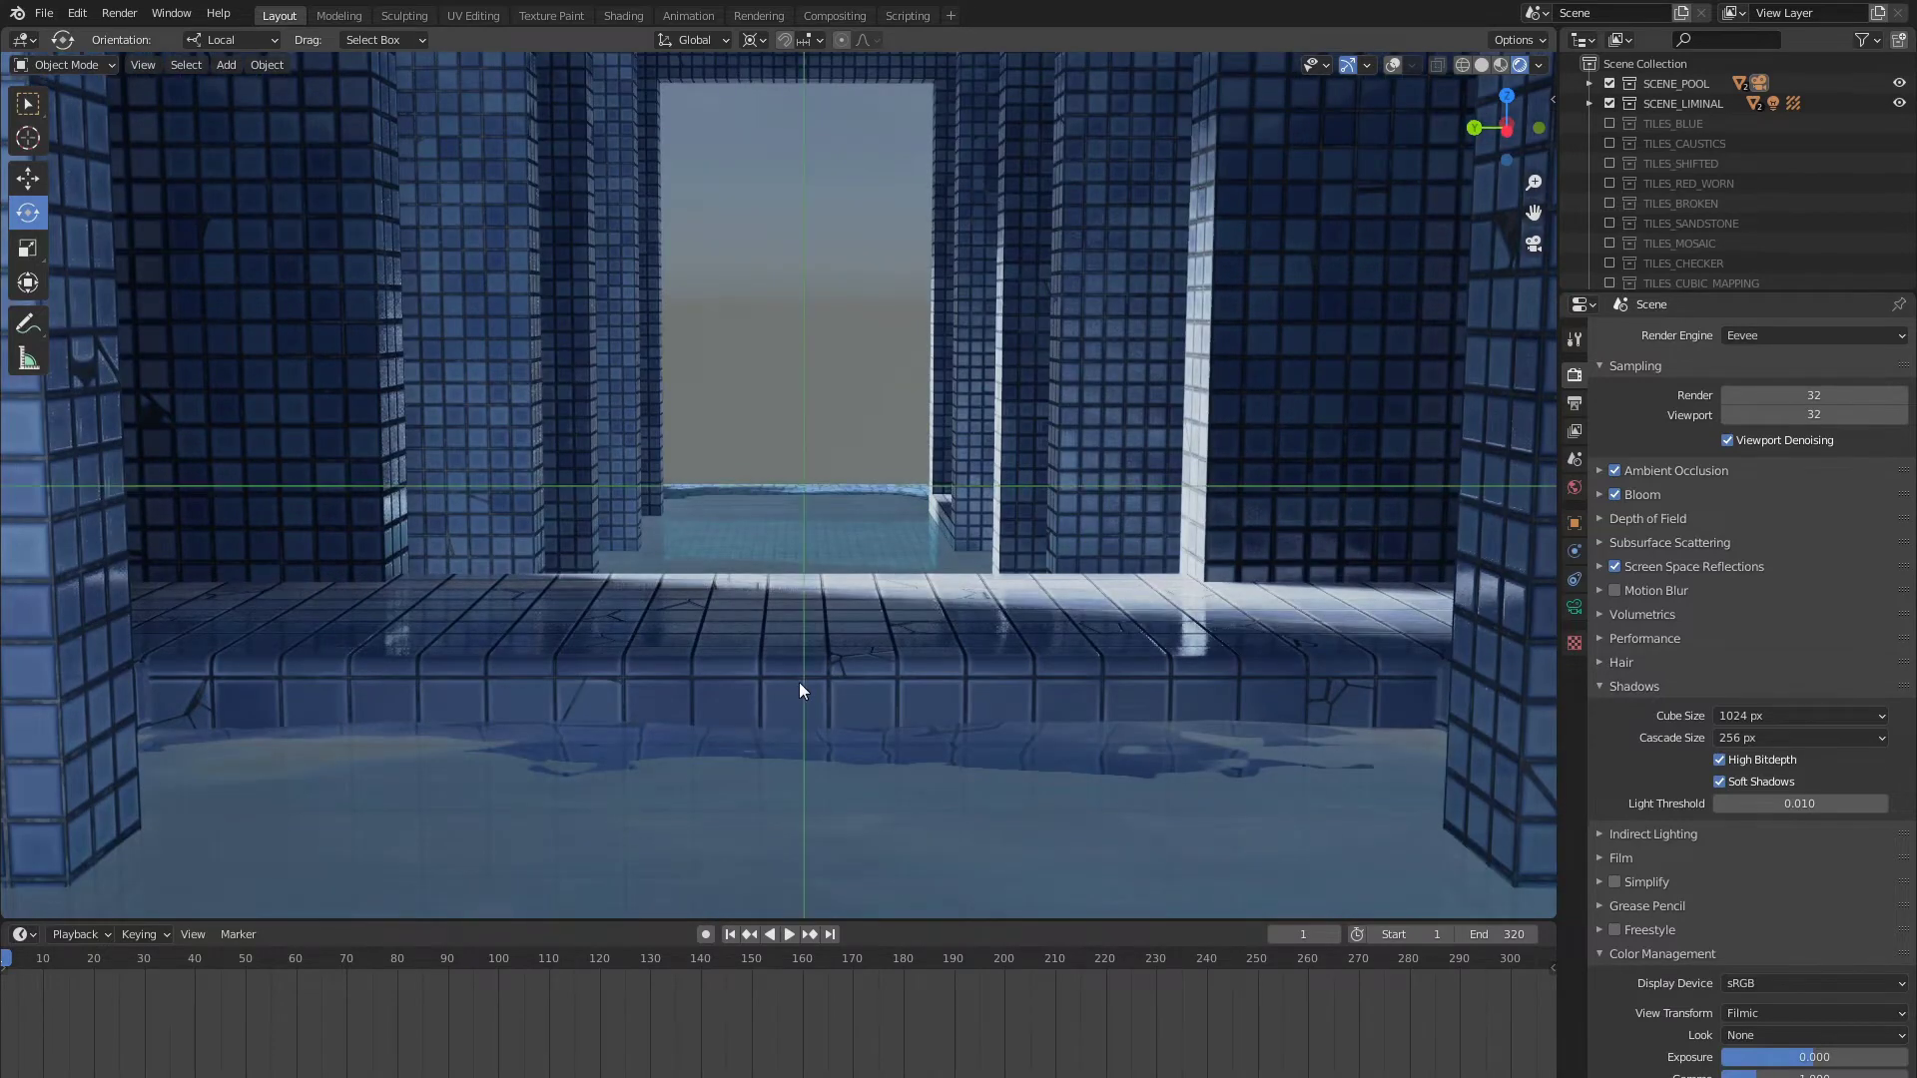
pyautogui.press('s')
pyautogui.click(798, 691)
pyautogui.press('ctrl+alt+KP_0')
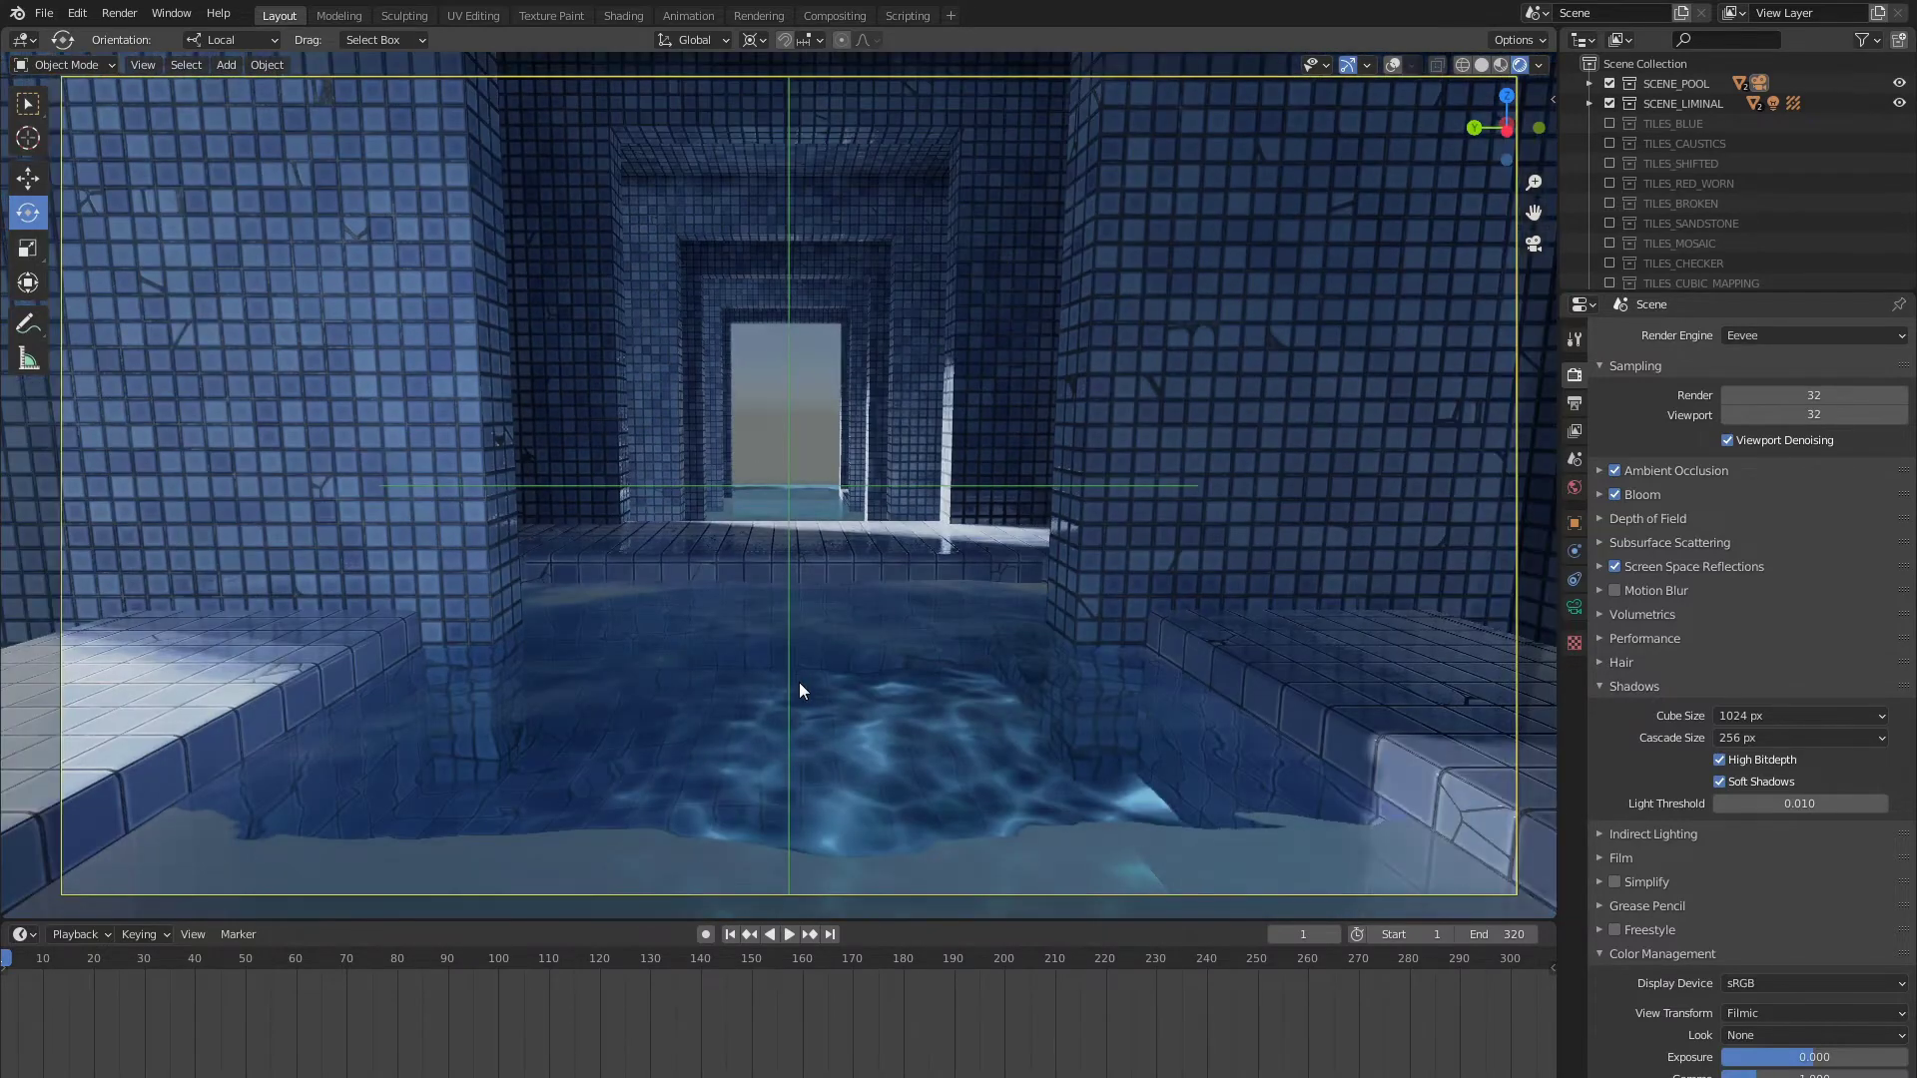
# - Render a still of the current frame, close it, and show the output dimension settings
pyautogui.click(123, 16)
pyautogui.click(157, 34)
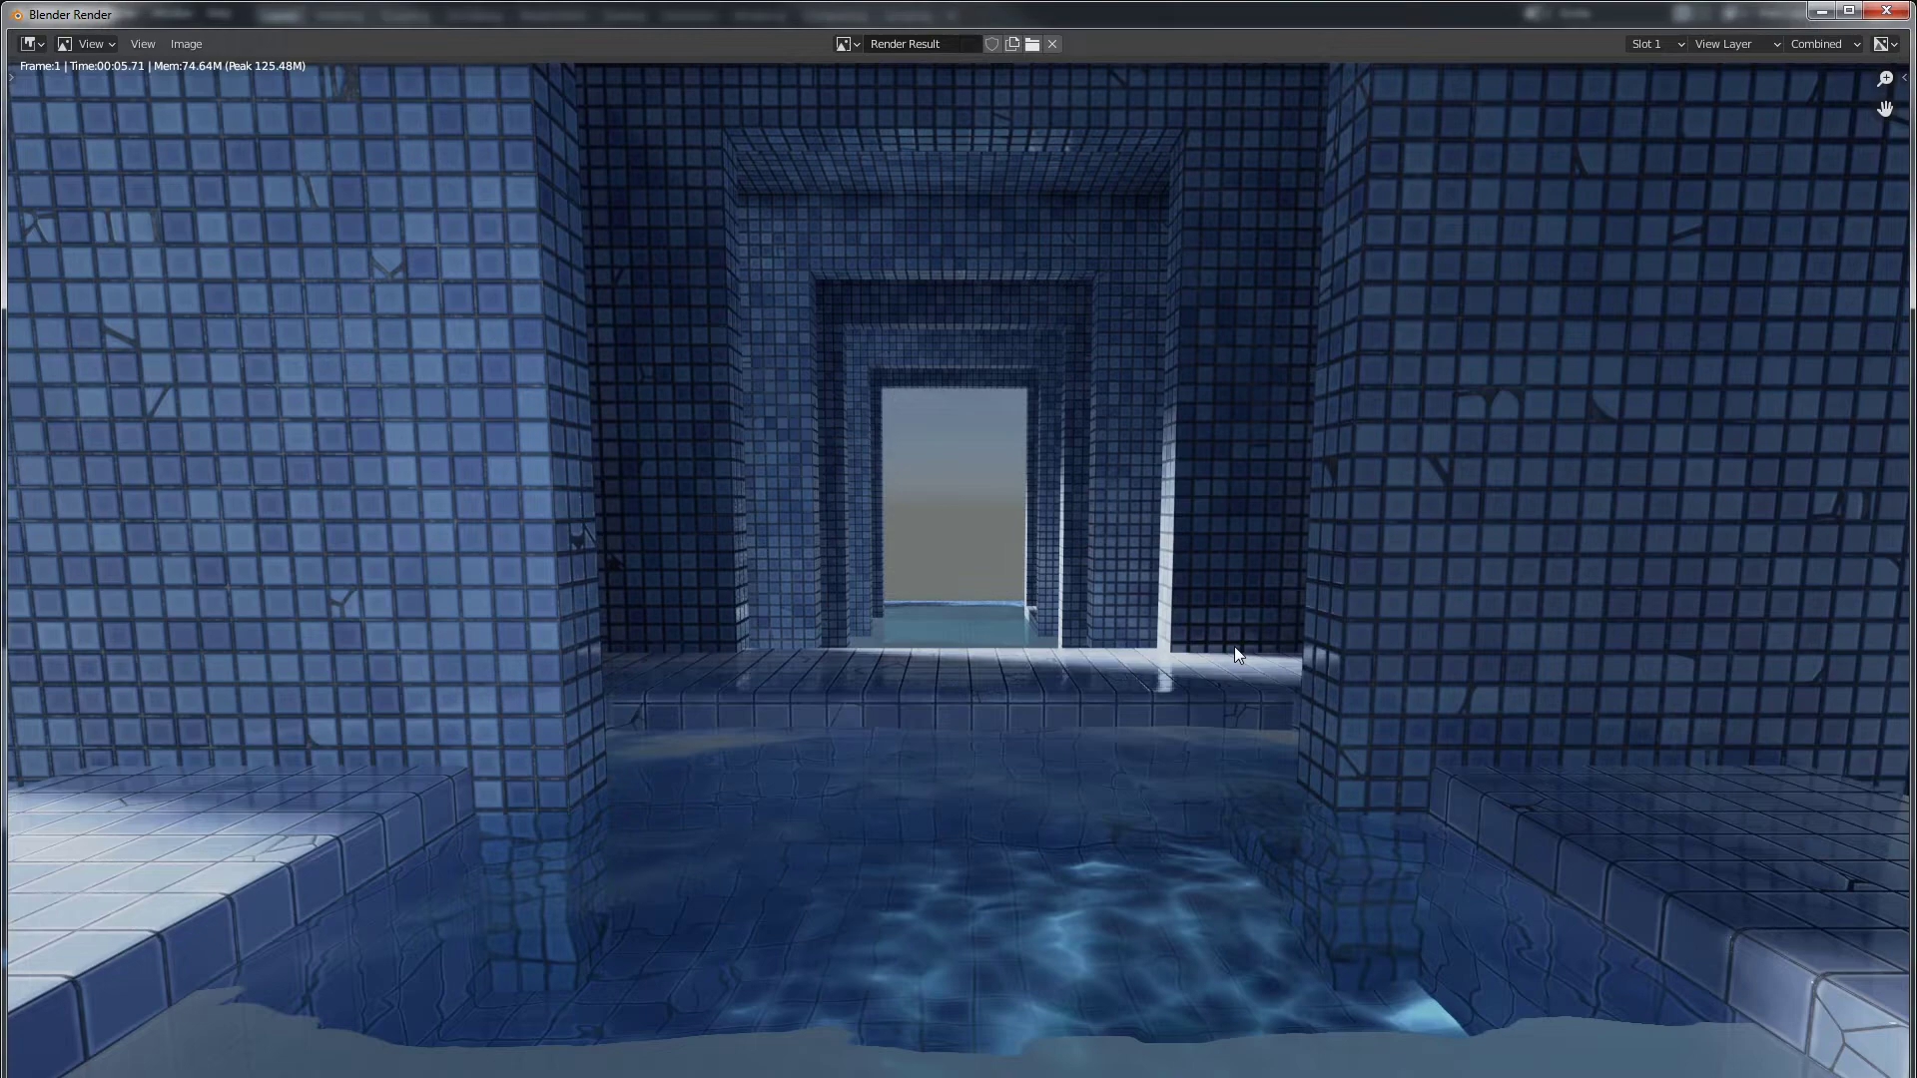
pyautogui.click(1821, 16)
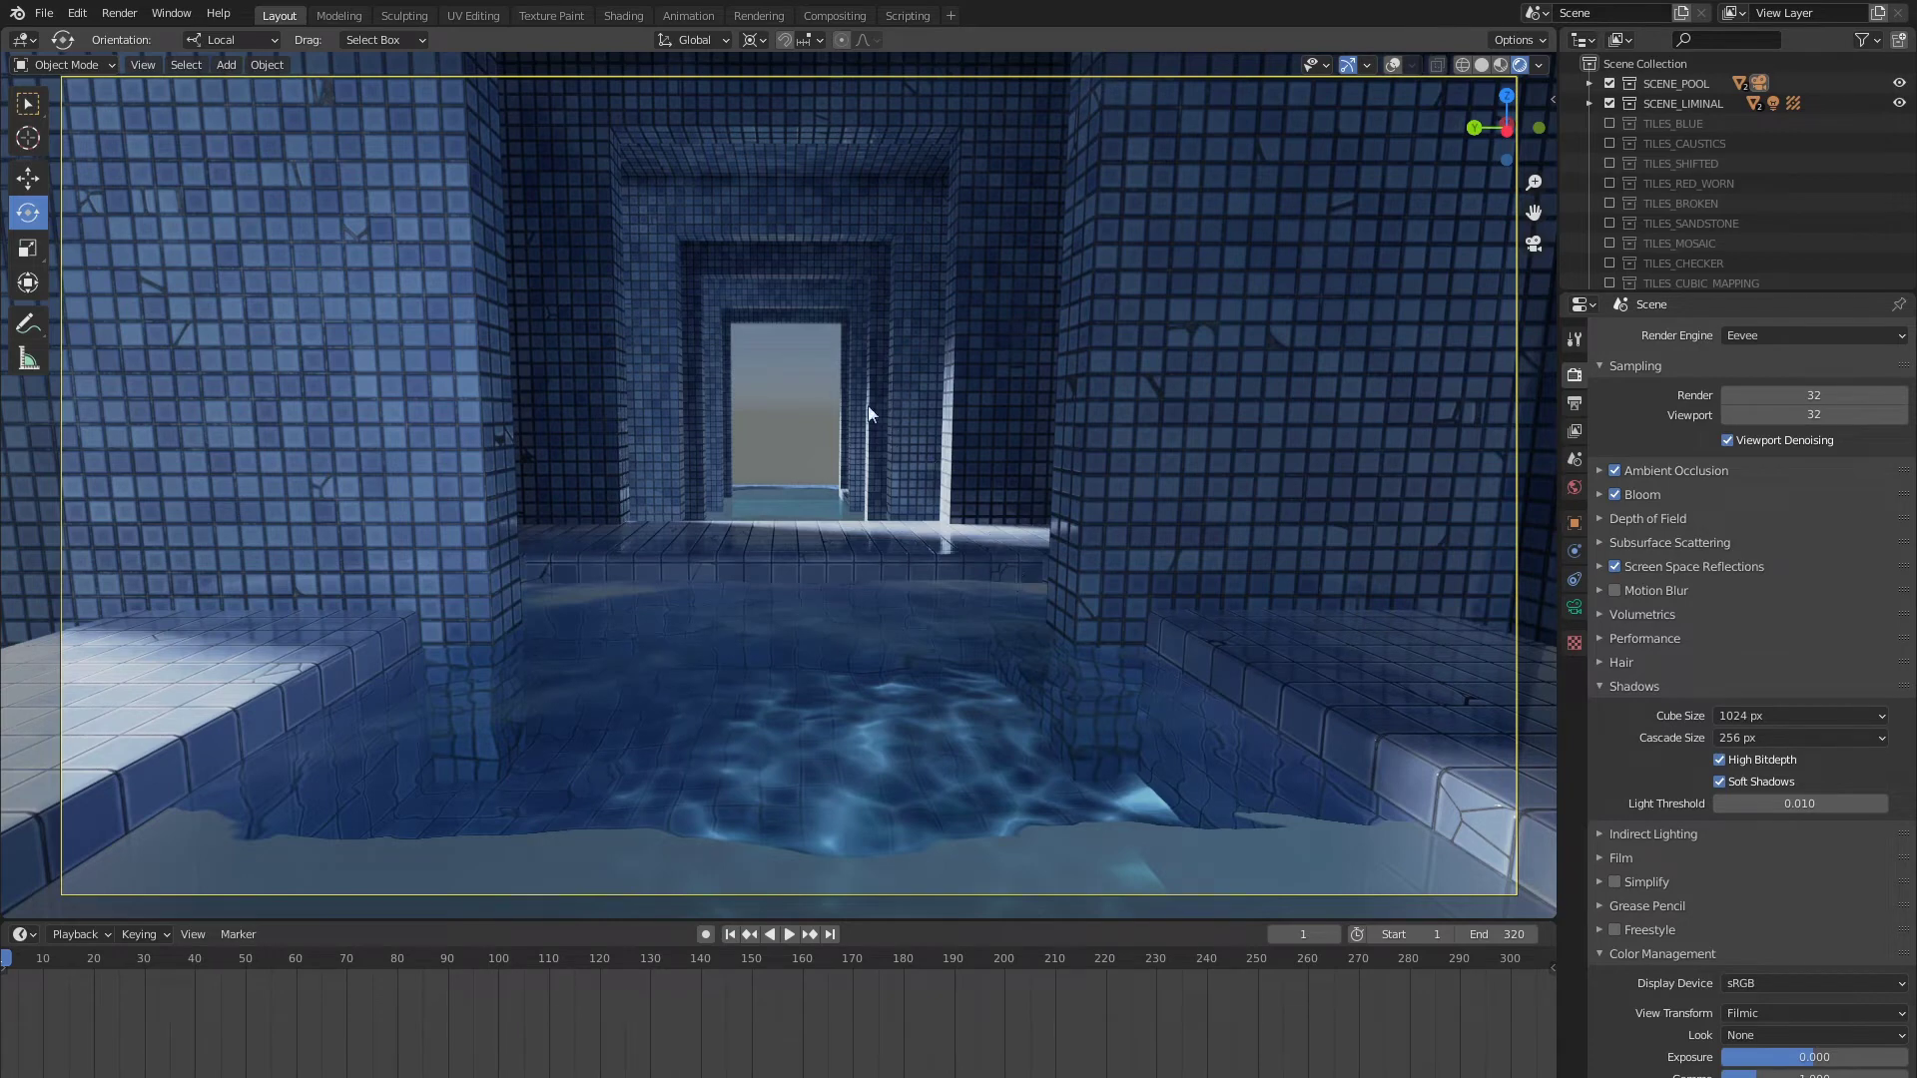
pyautogui.scroll(-2, 951, 432)
pyautogui.scroll(-1, 952, 432)
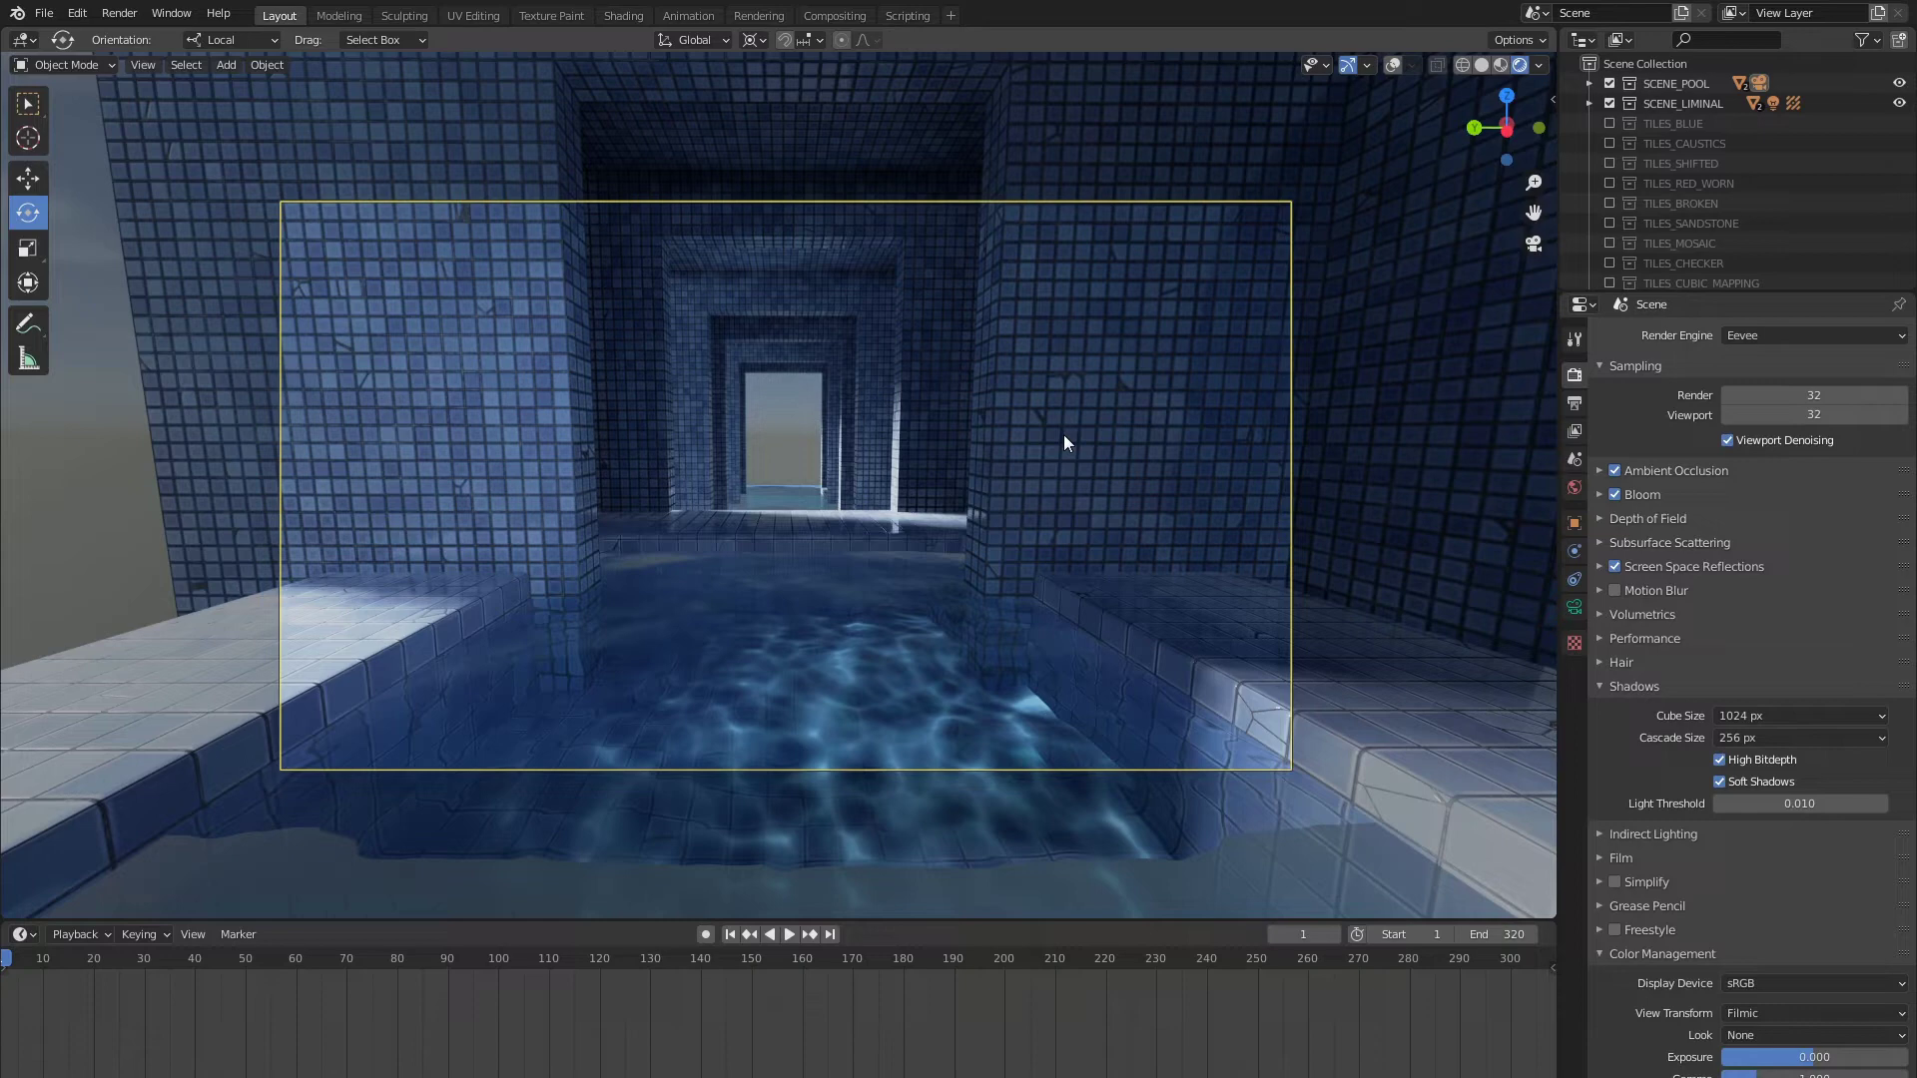
pyautogui.scroll(1, 1065, 436)
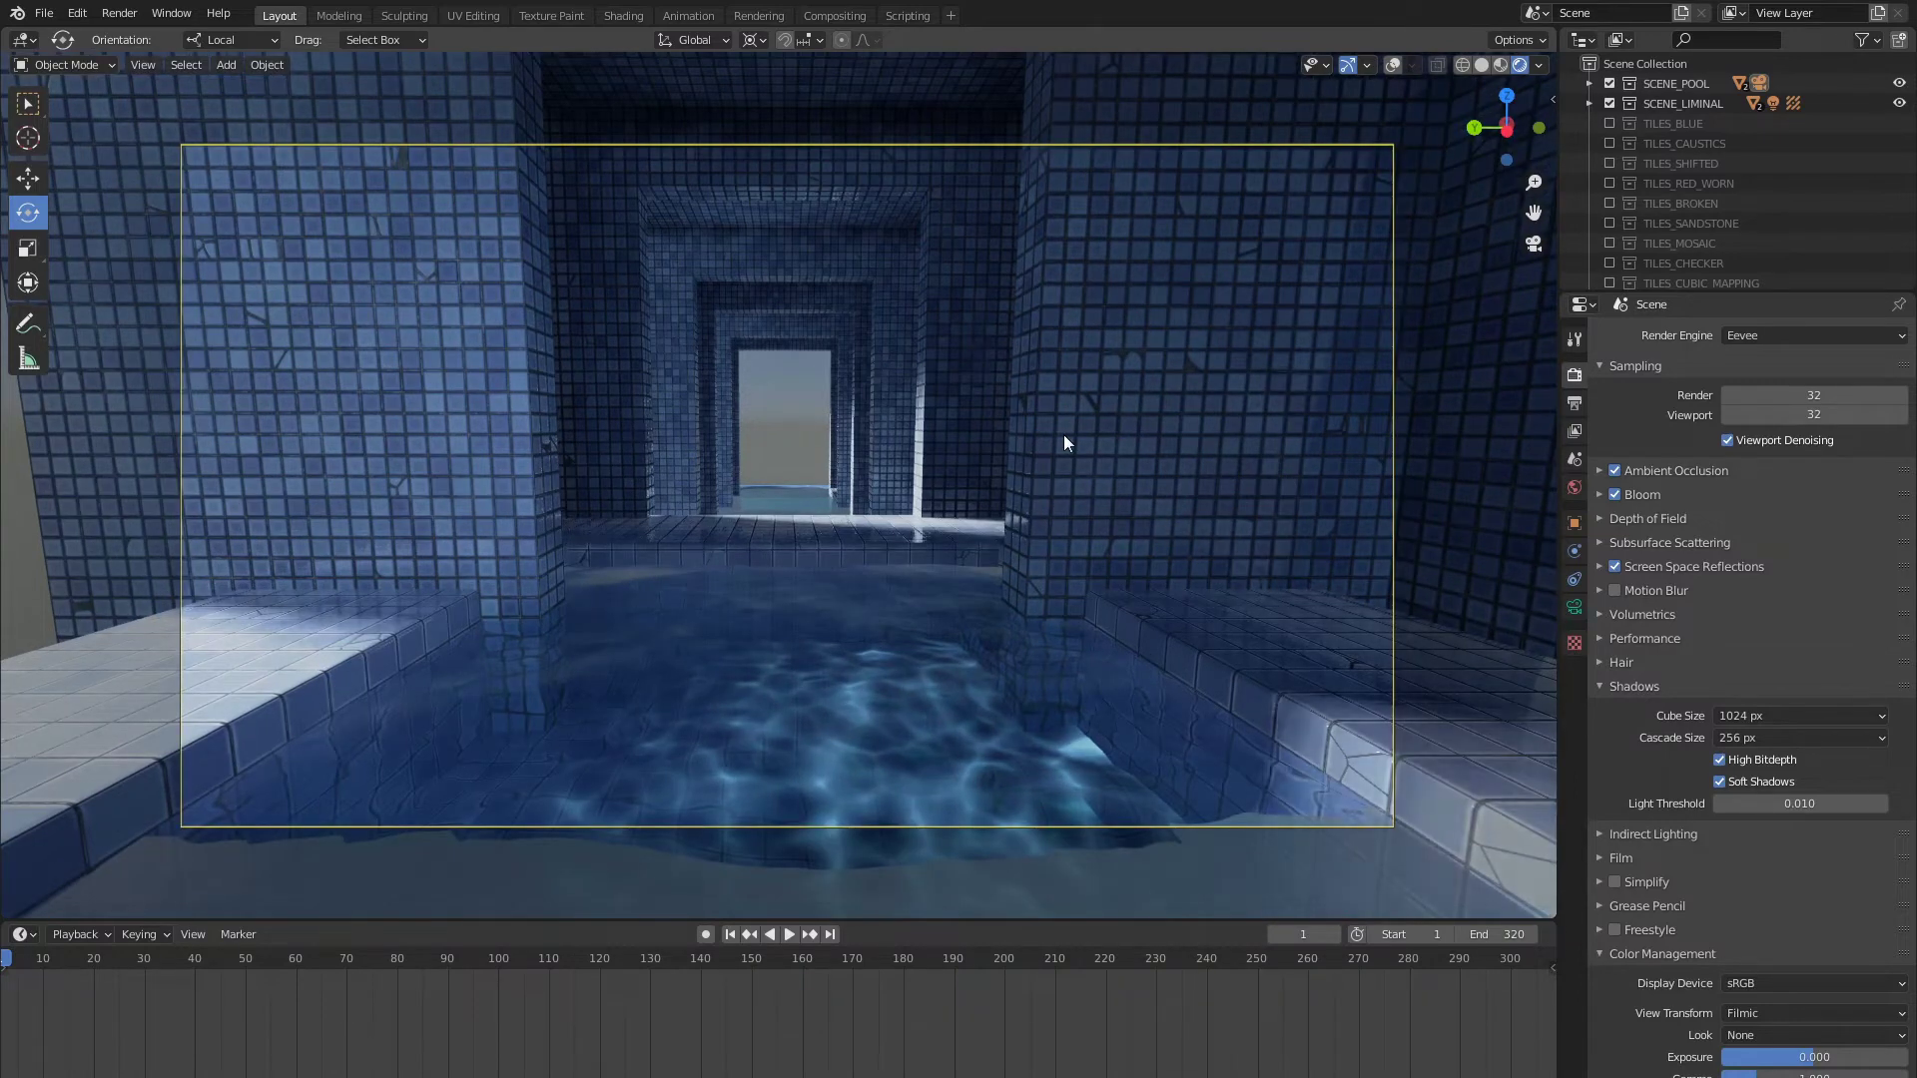
pyautogui.click(1575, 401)
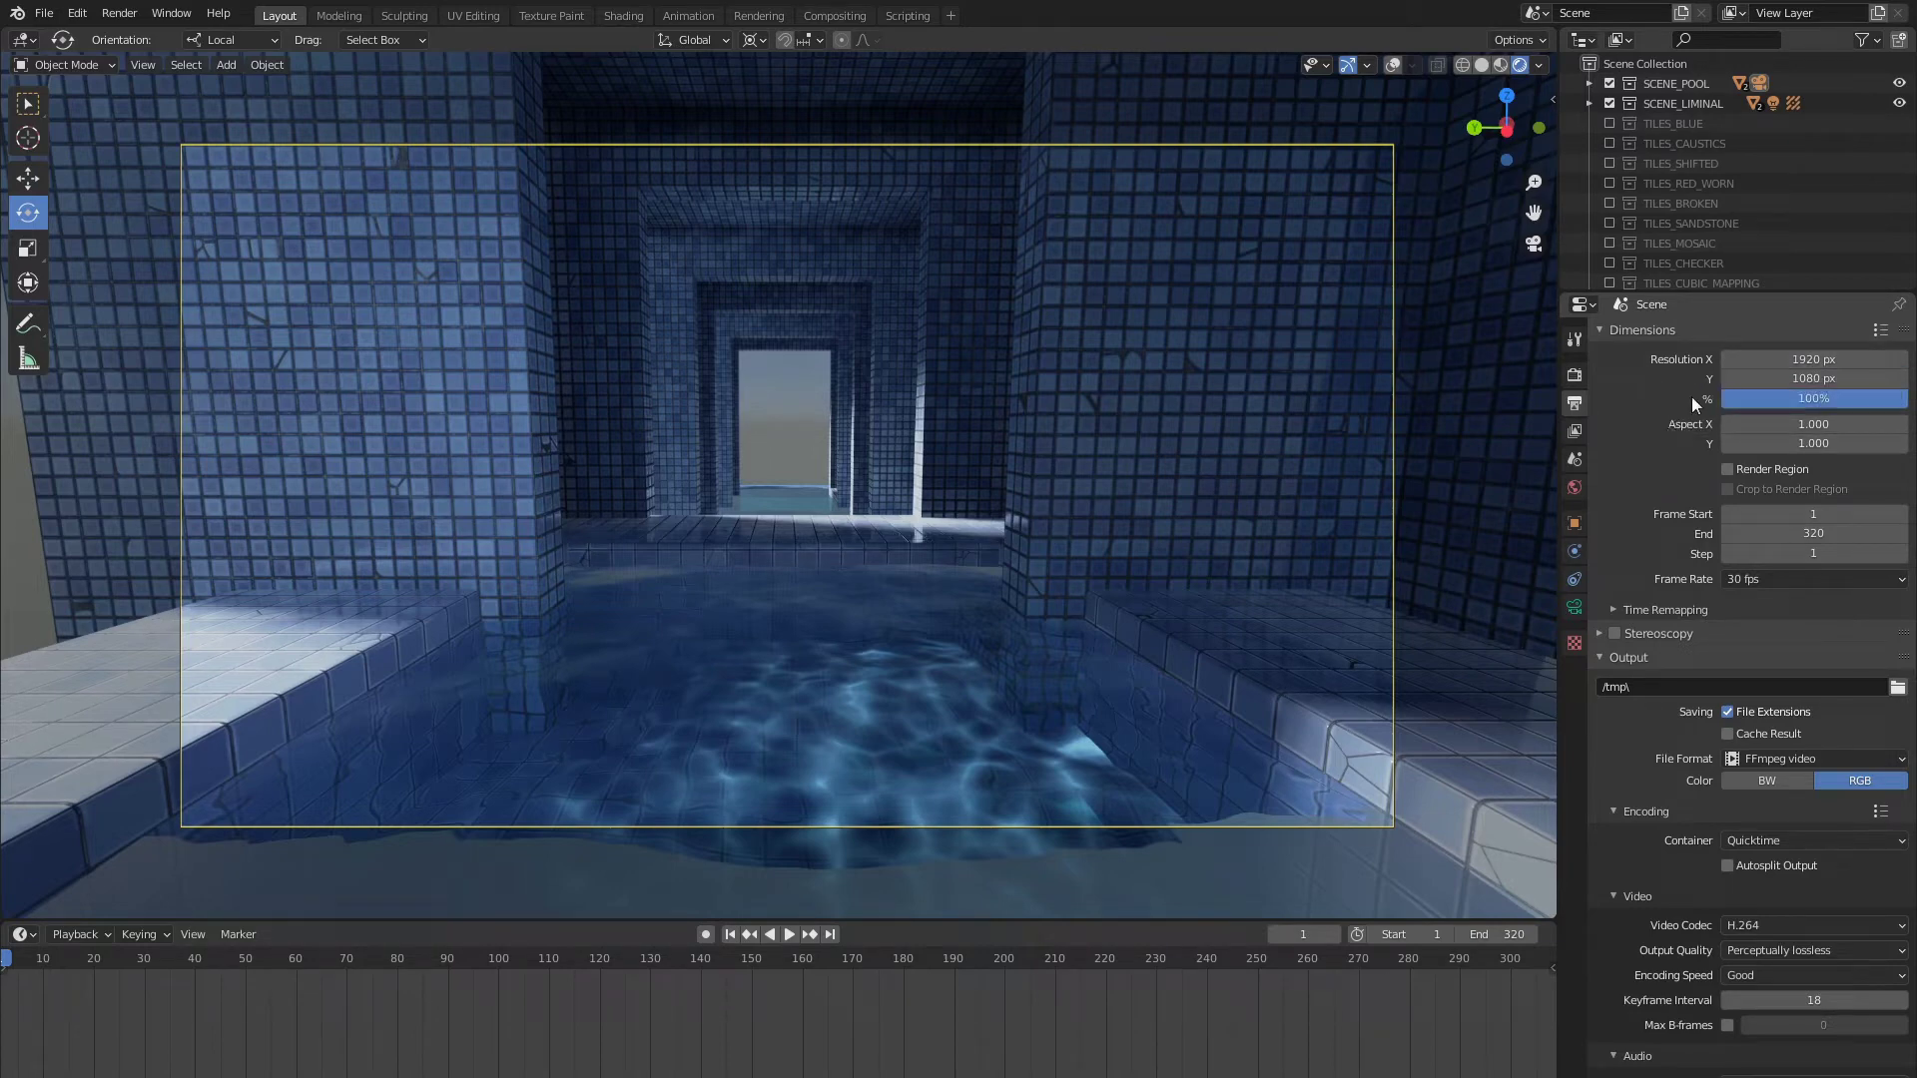
# - Set the render resolution scale to 140% and show the camera's lens settings
pyautogui.click(1783, 398)
pyautogui.write('140')
pyautogui.press('Return')
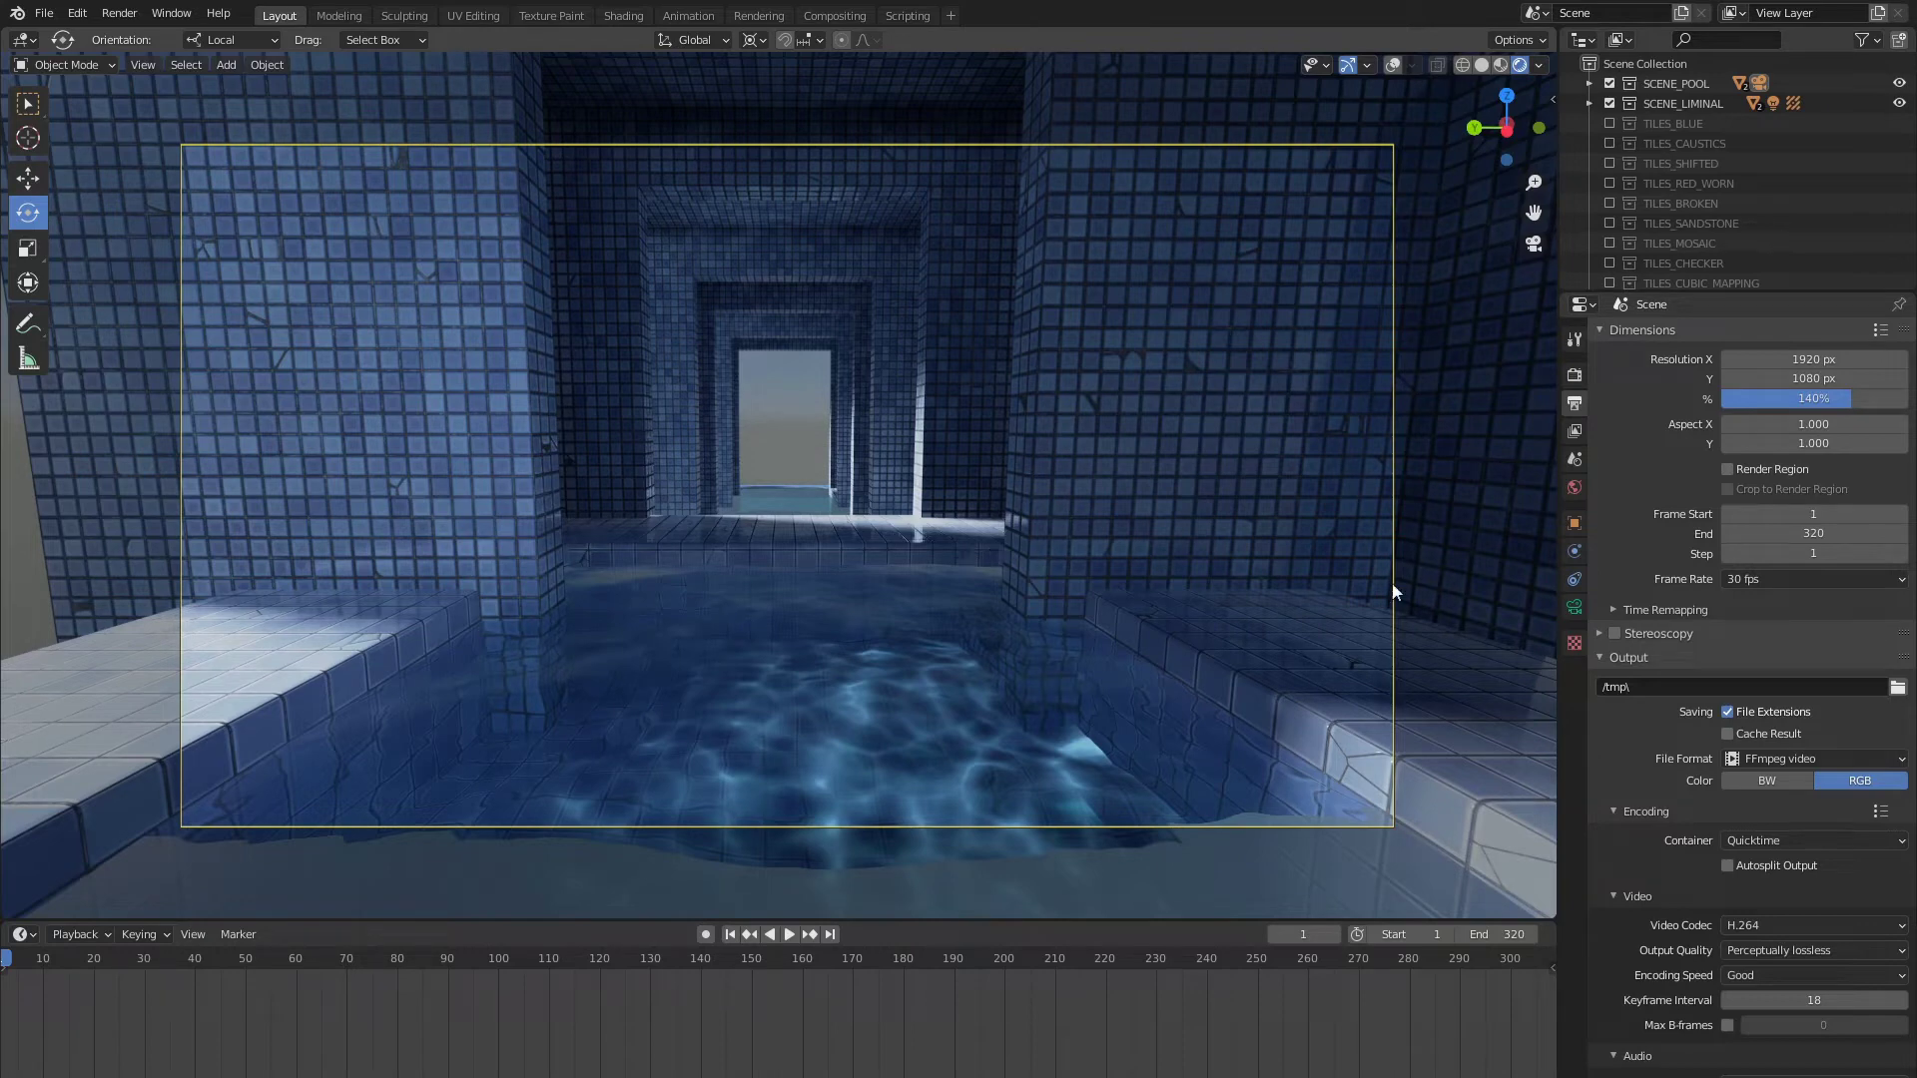
pyautogui.click(1573, 607)
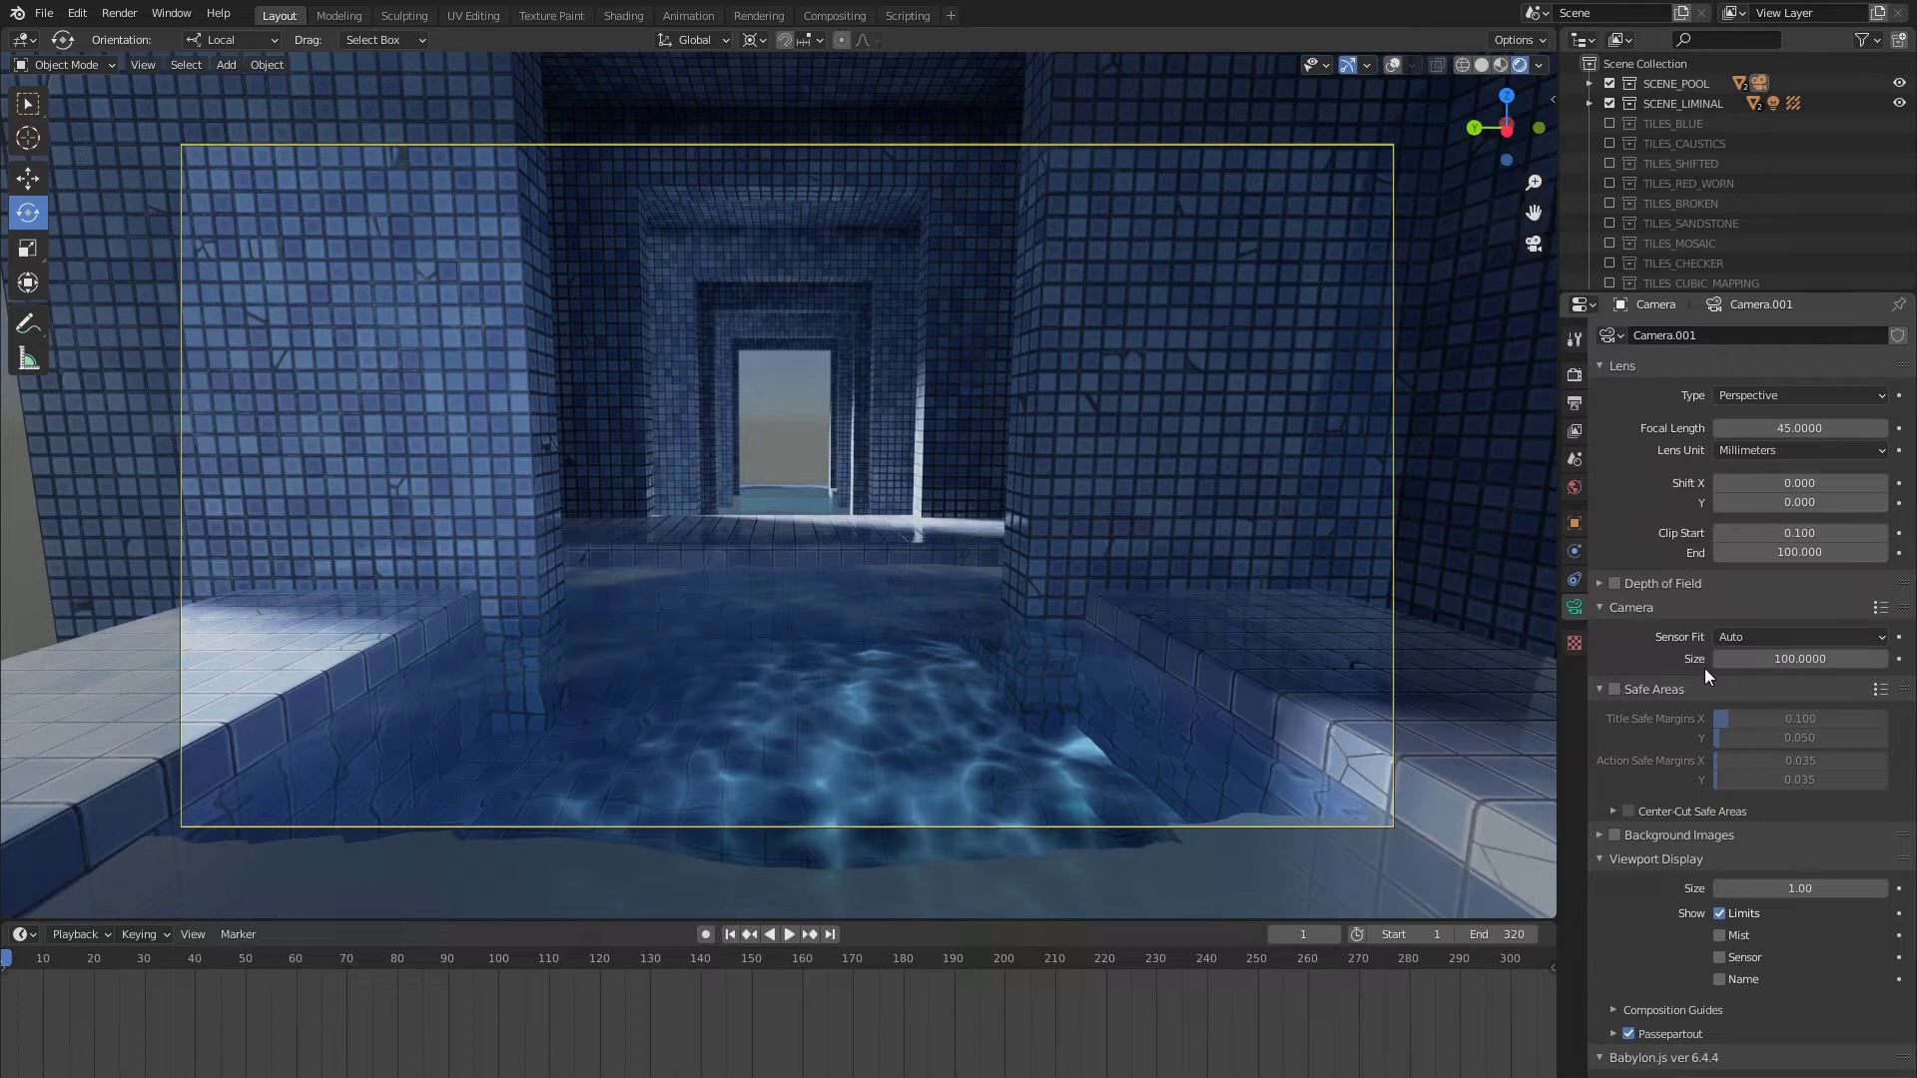
# - Change the camera's sensor size from 100 mm to 140 mm
pyautogui.click(1765, 661)
pyautogui.write('140')
pyautogui.write('0.0000')
pyautogui.press('Return')
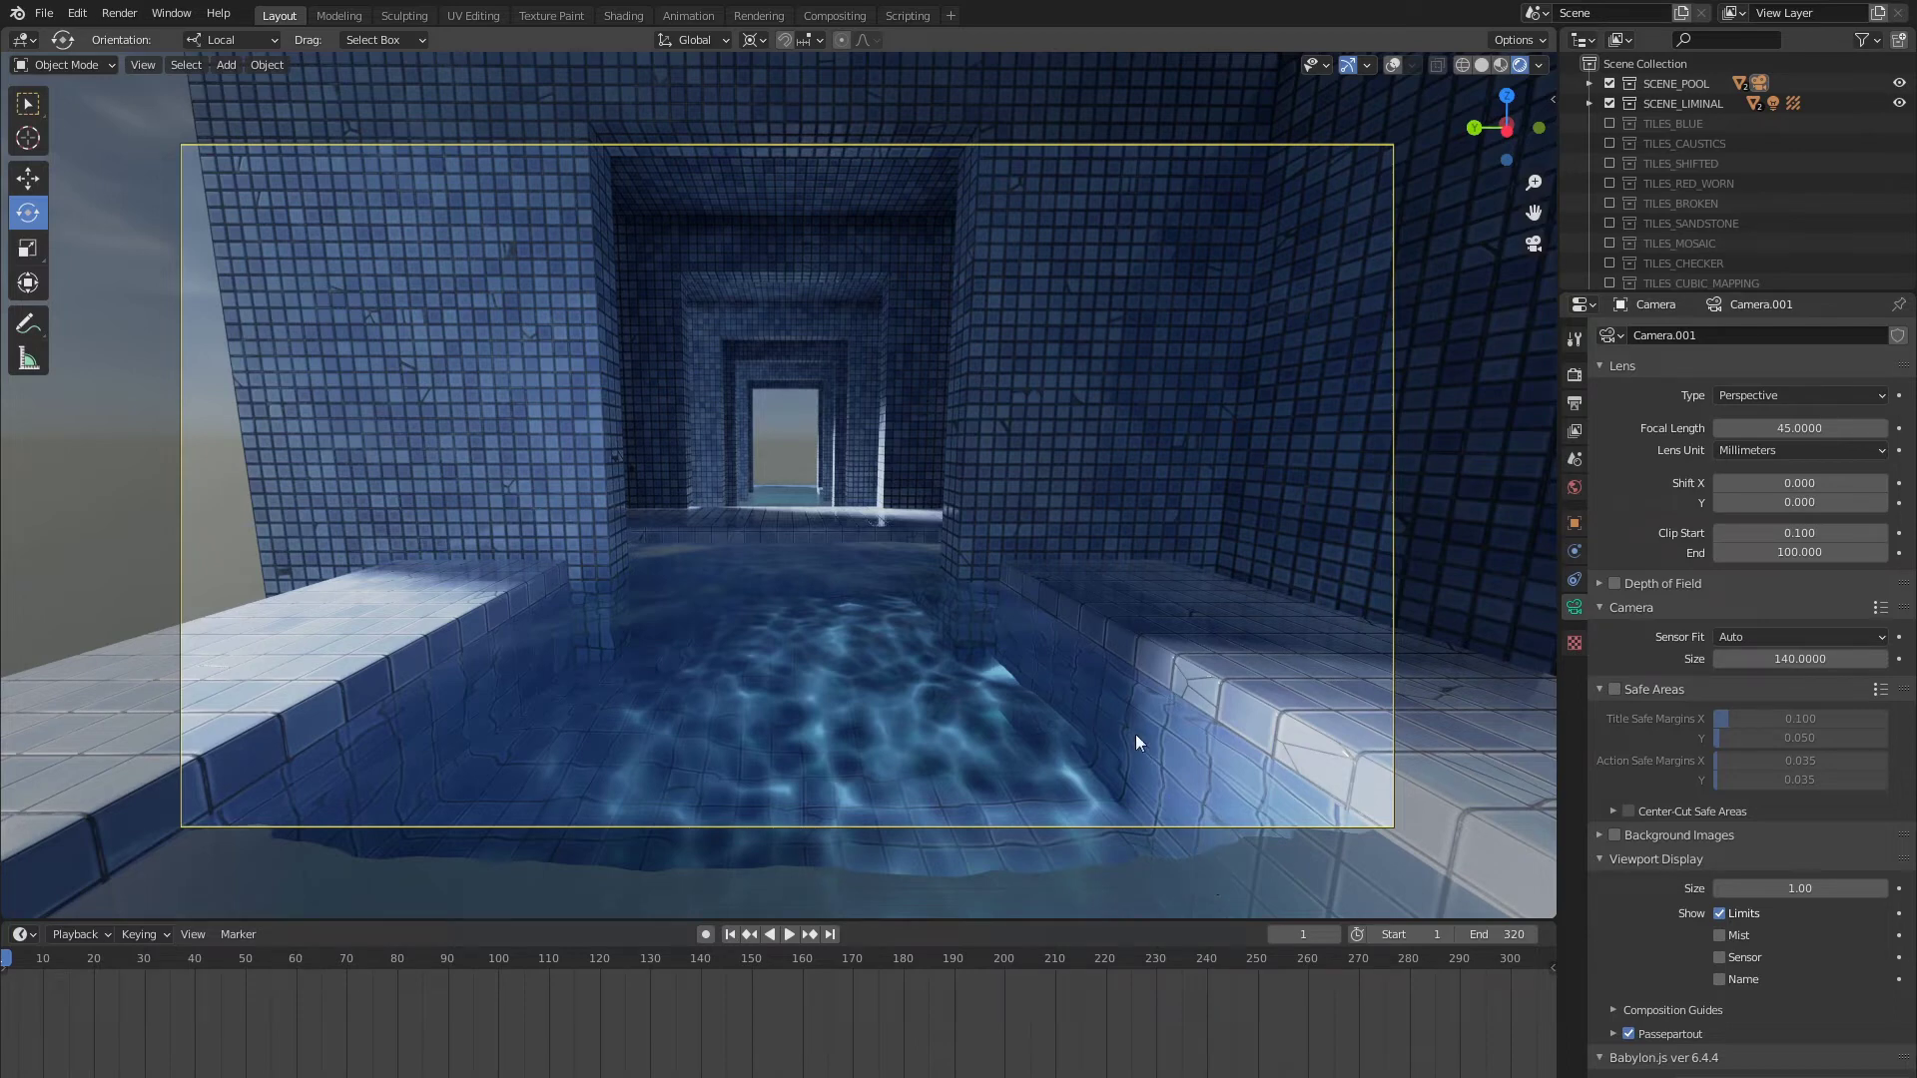
# - In camera view, draw a render region over the central pool view and render a still
pyautogui.click(1393, 66)
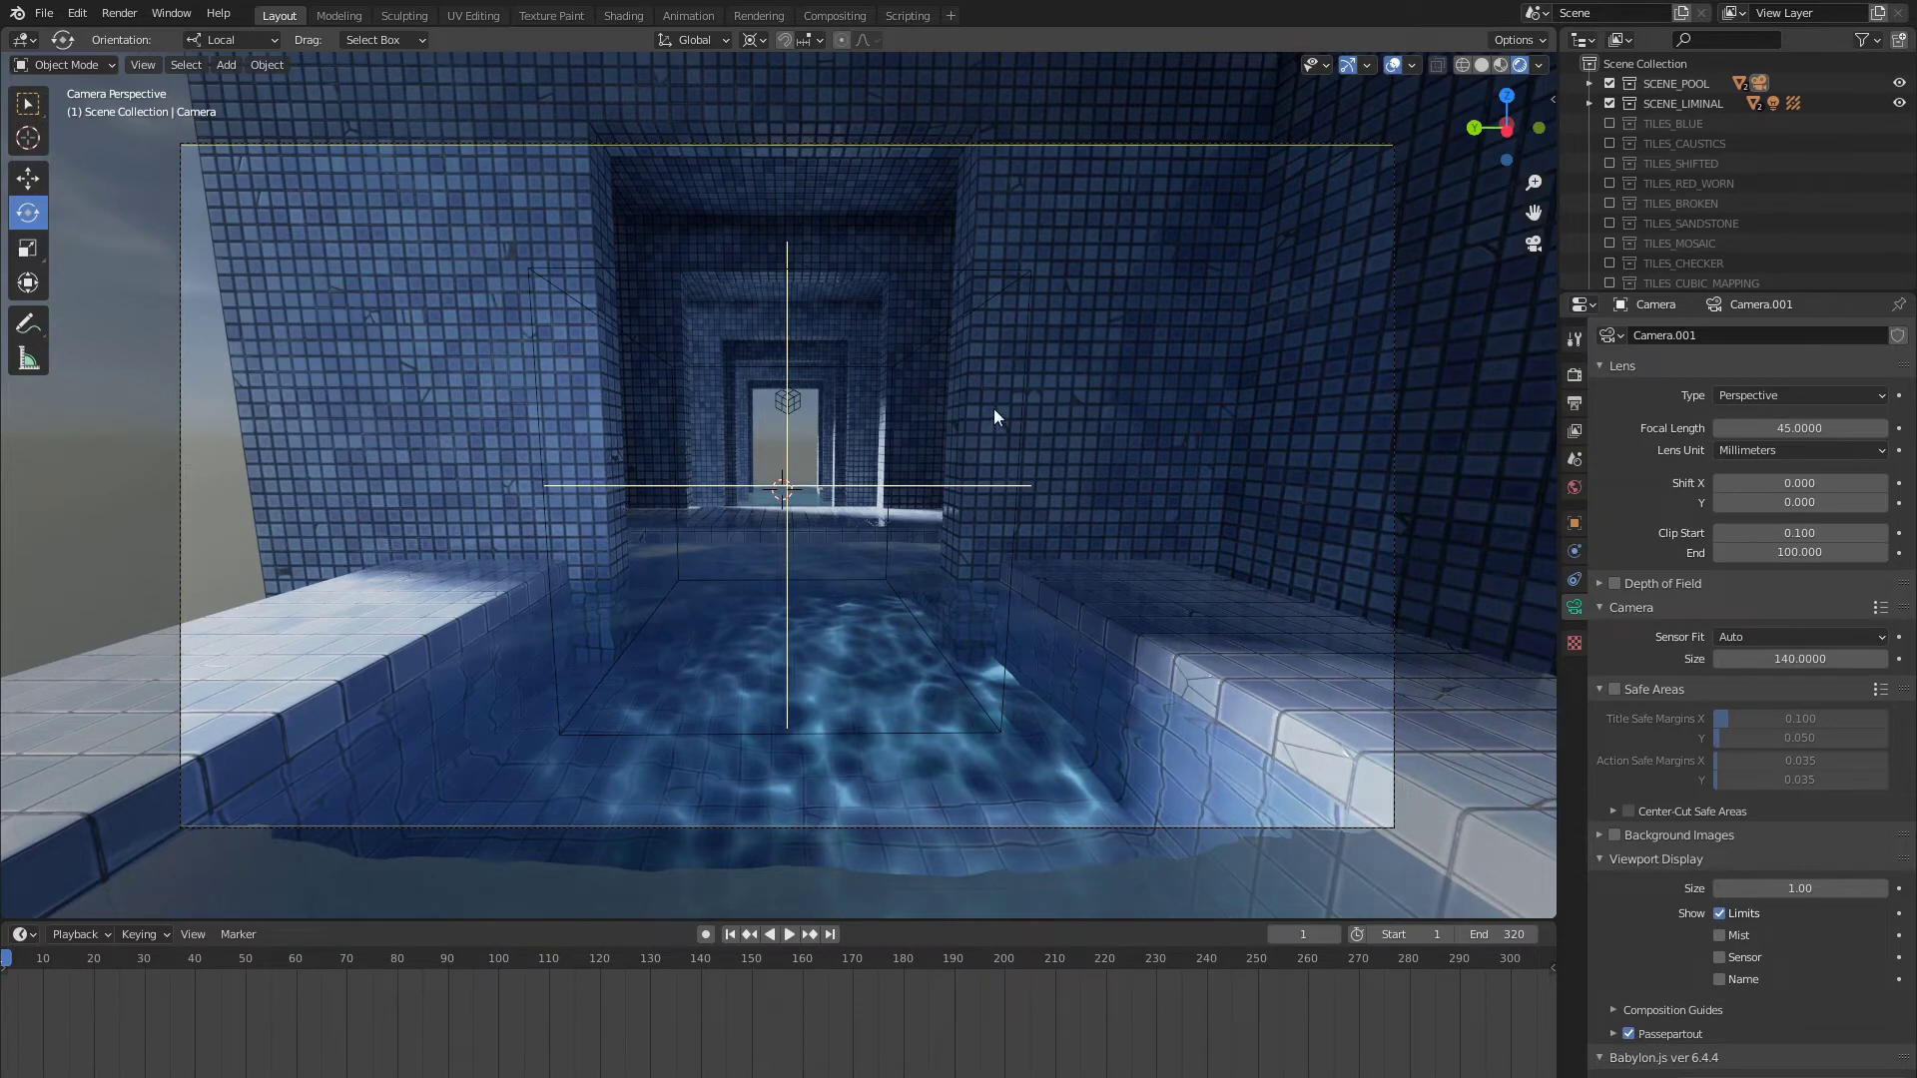
pyautogui.click(143, 65)
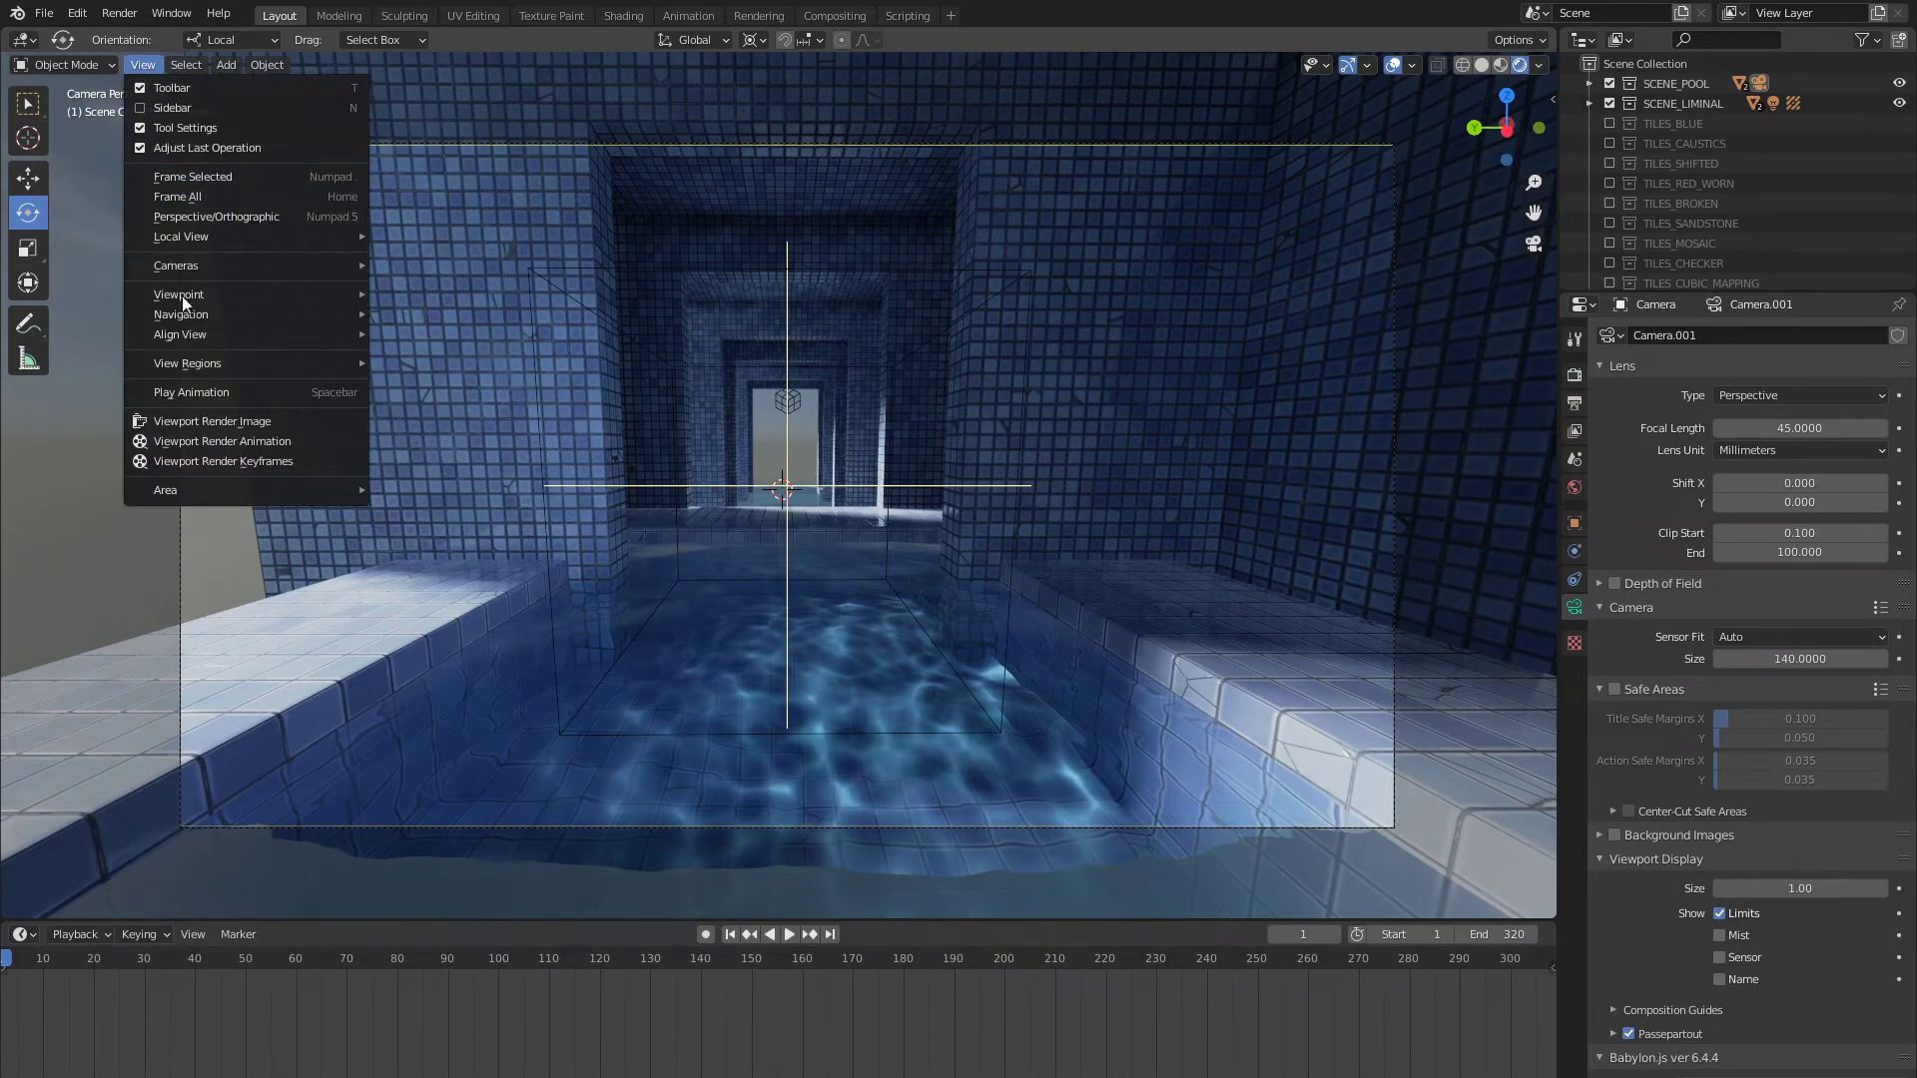
pyautogui.moveTo(188, 362)
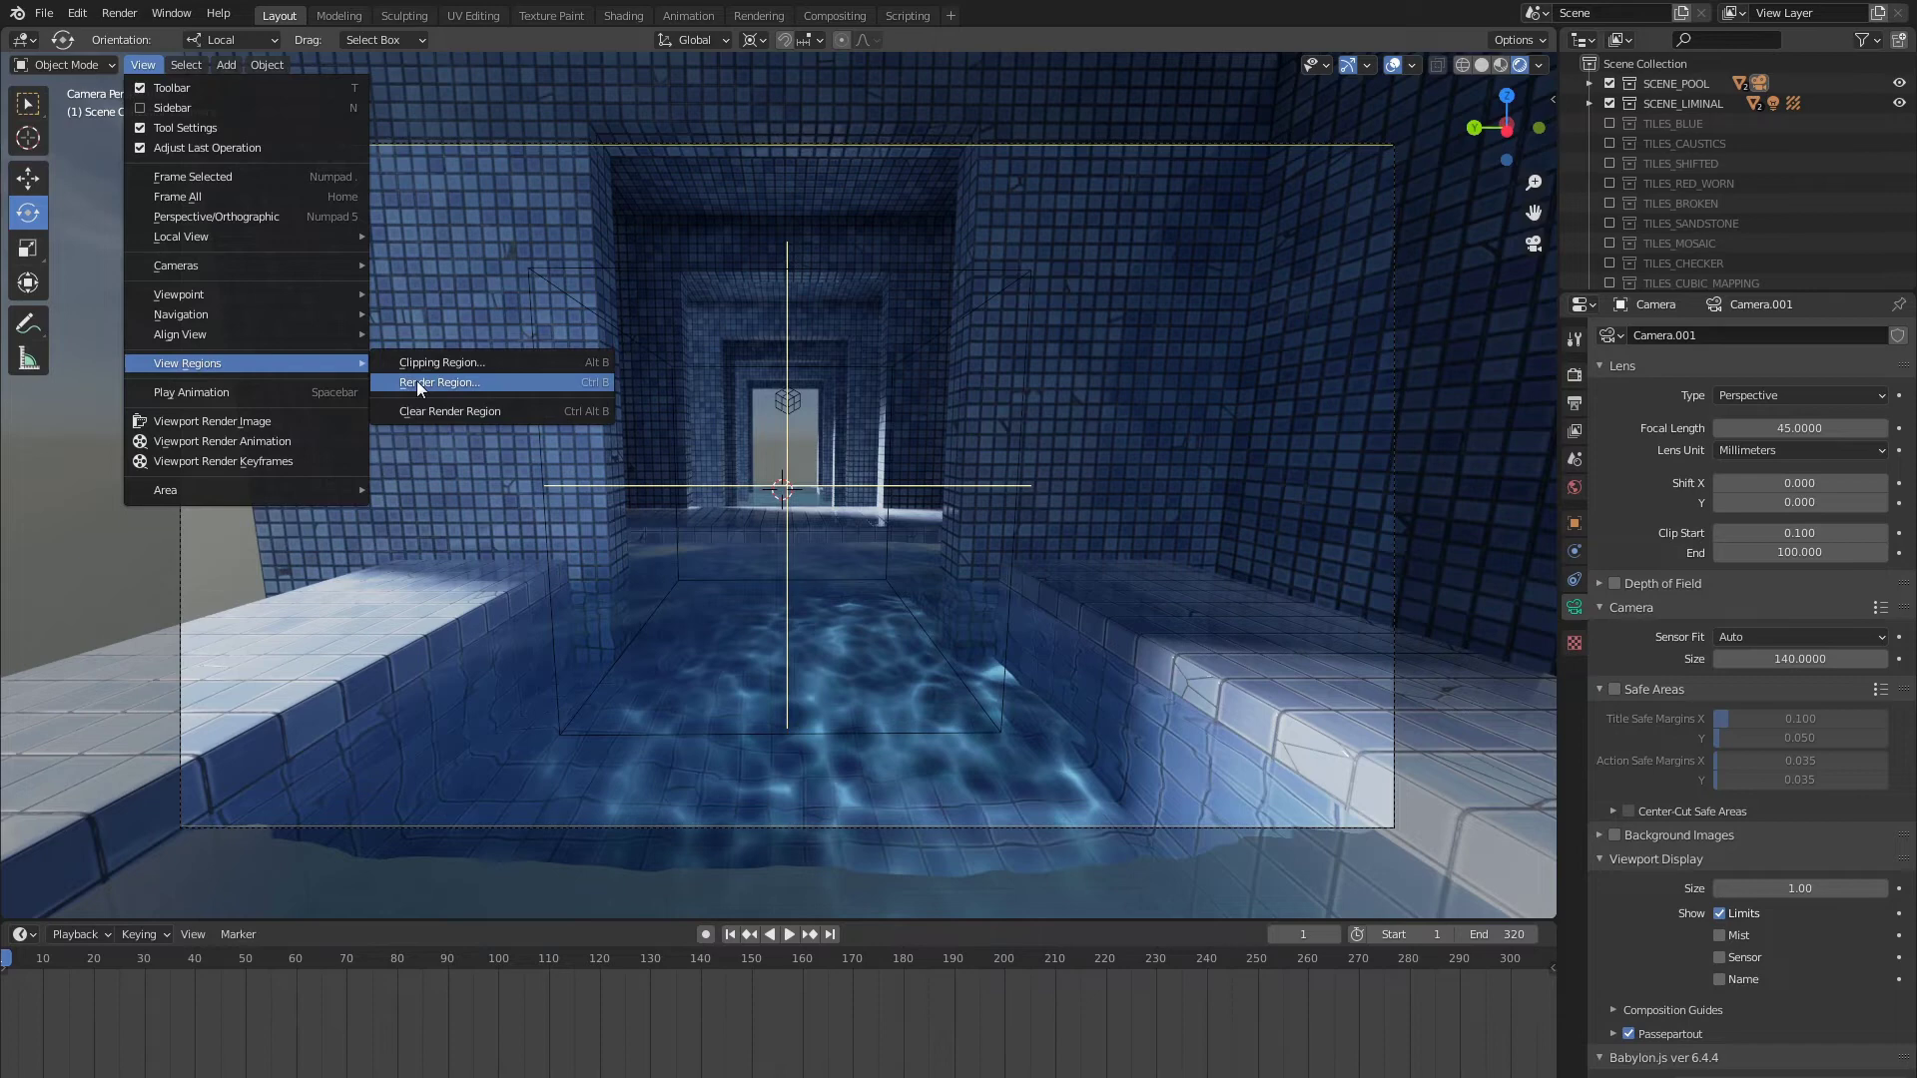
pyautogui.click(416, 382)
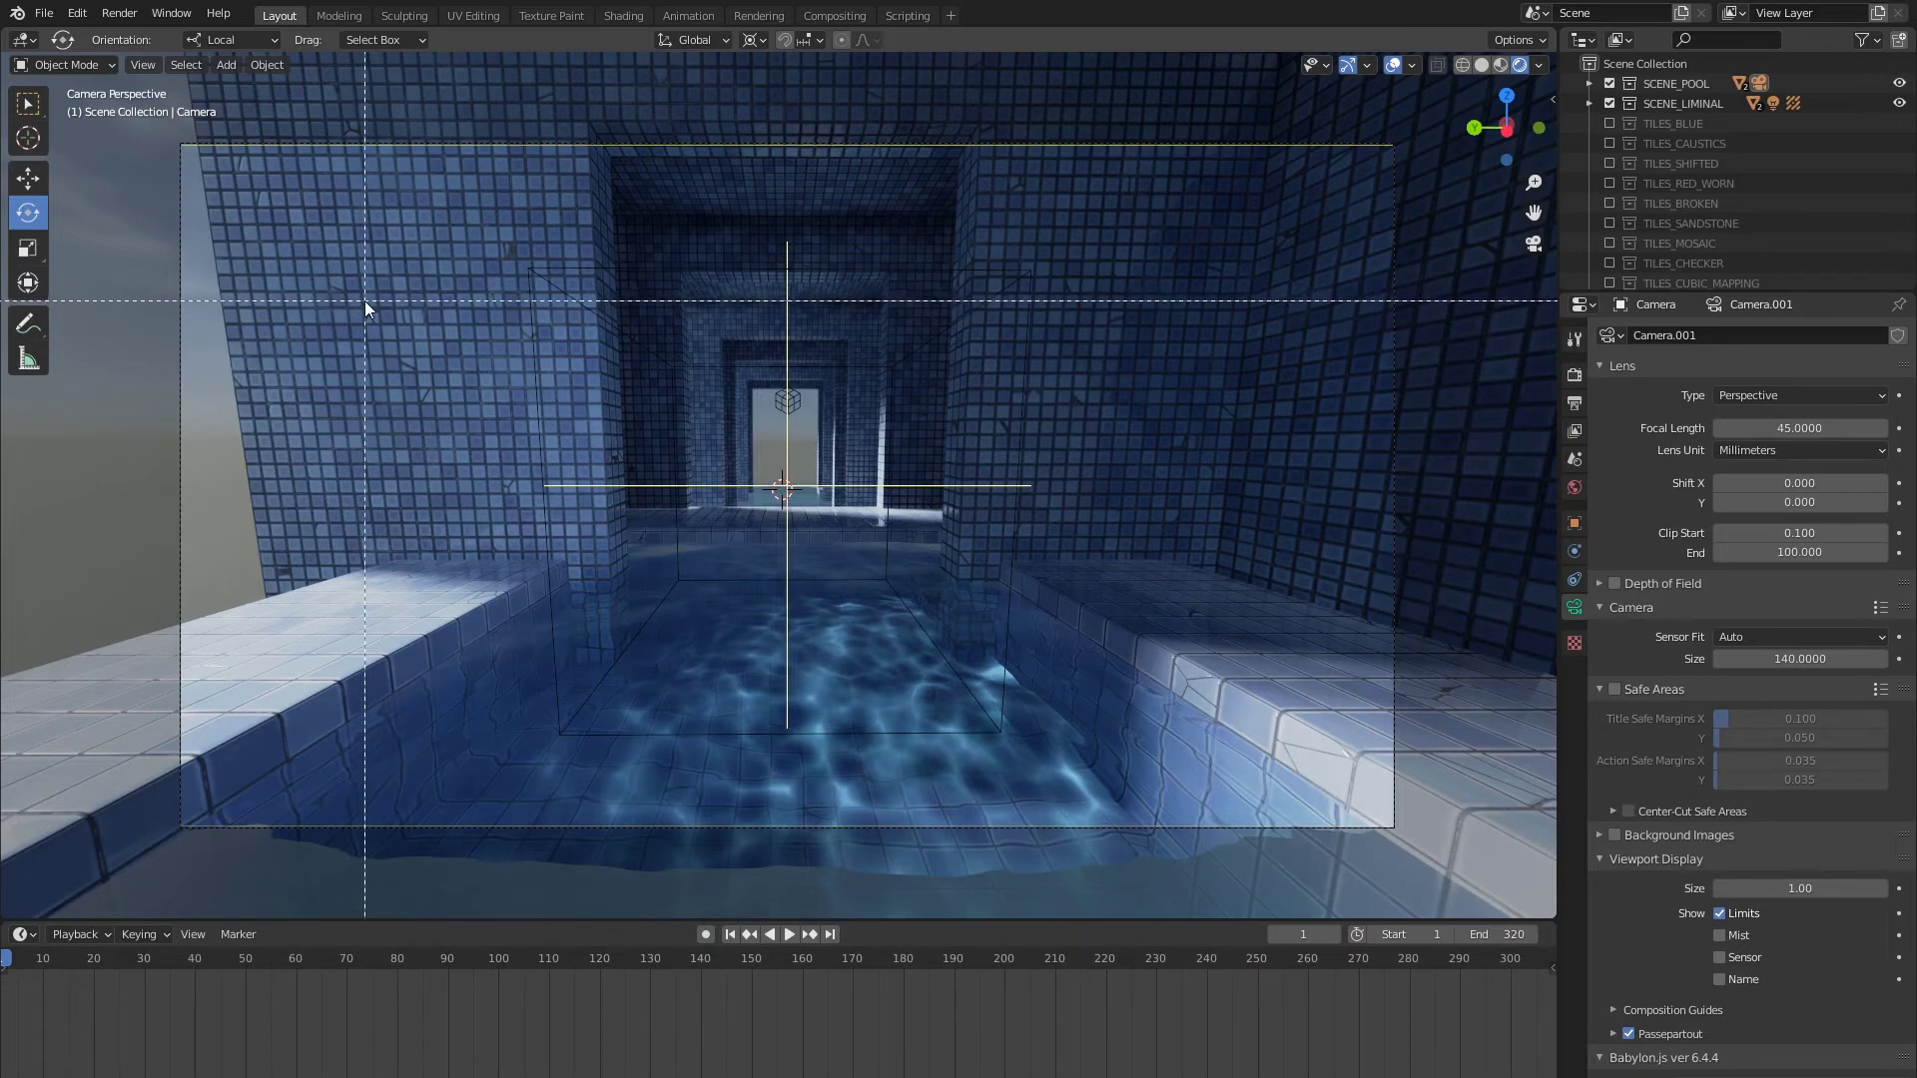
pyautogui.moveTo(288, 211); pyautogui.dragTo(1255, 741)
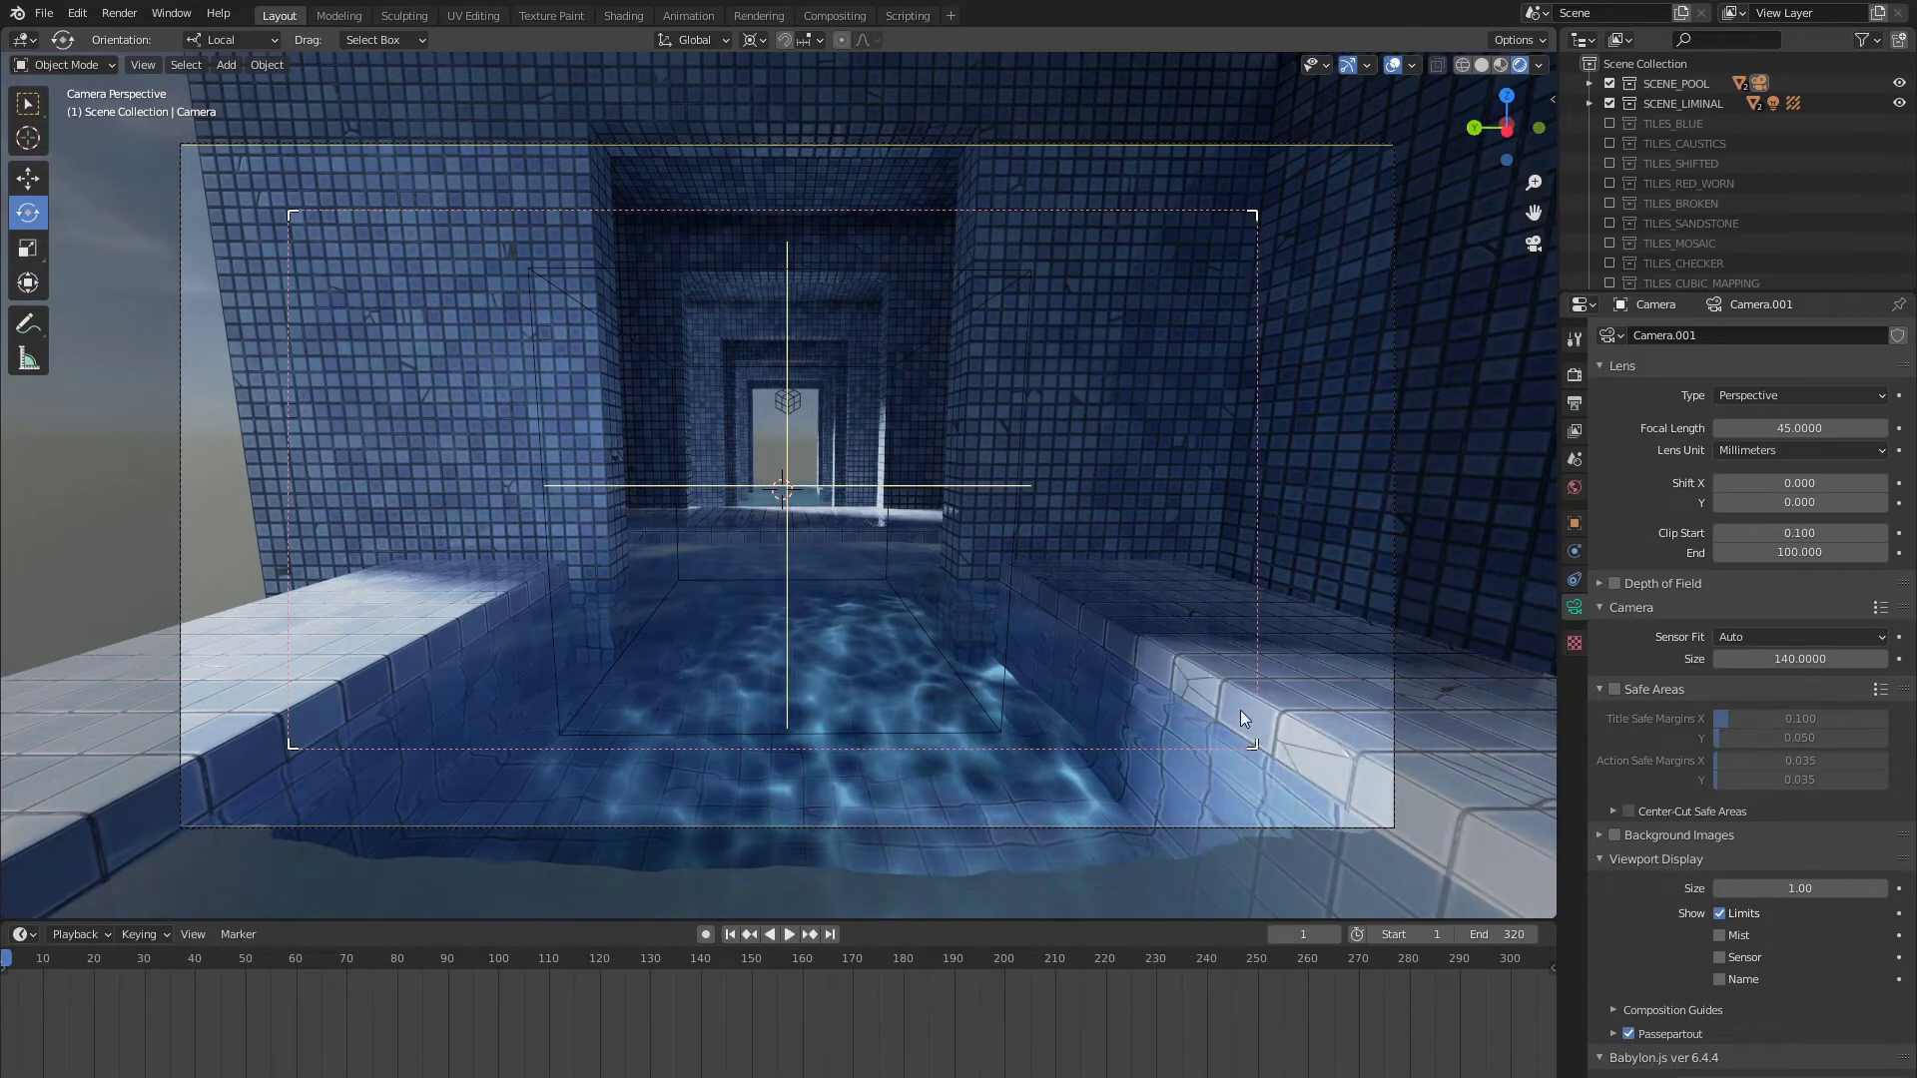
pyautogui.click(120, 13)
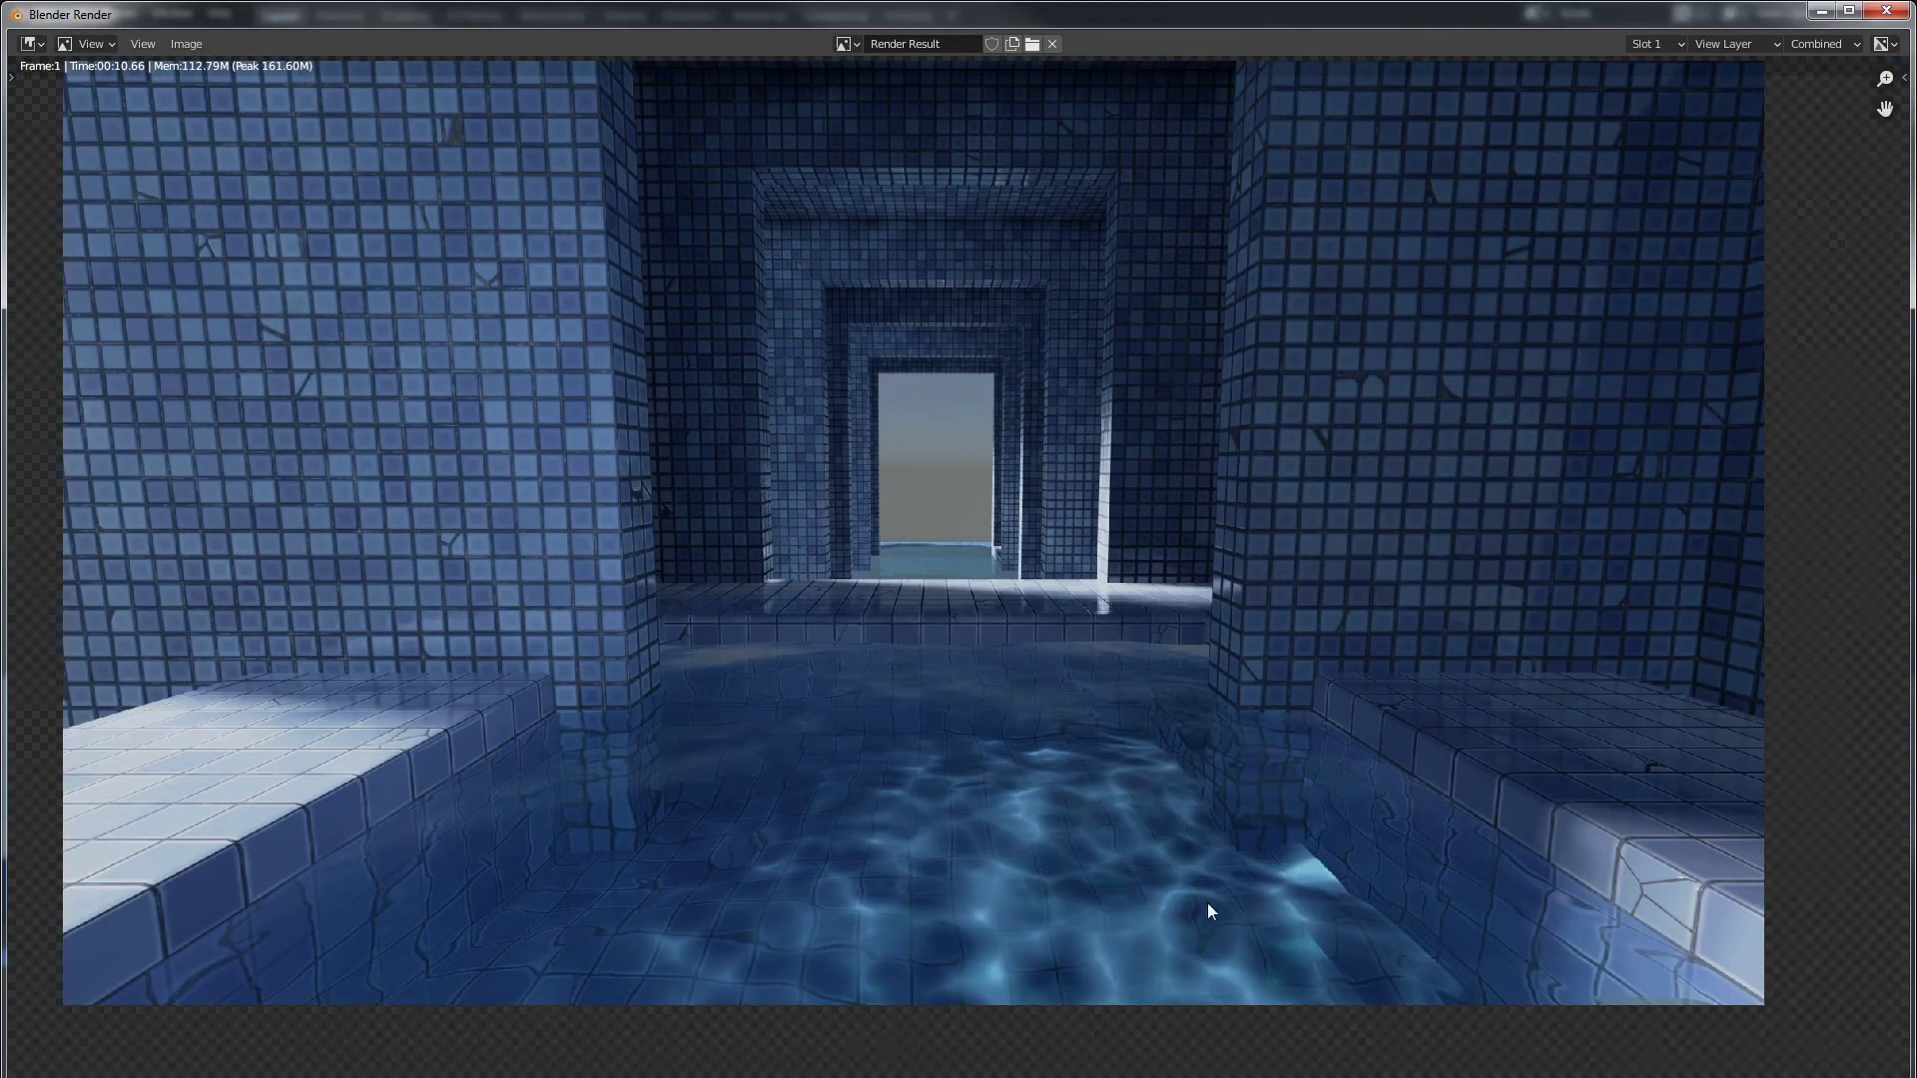
# - Close the render window and enable Crop to Render Region in Output Properties
pyautogui.moveTo(1061, 482); pyautogui.dragTo(1073, 537, button='middle')
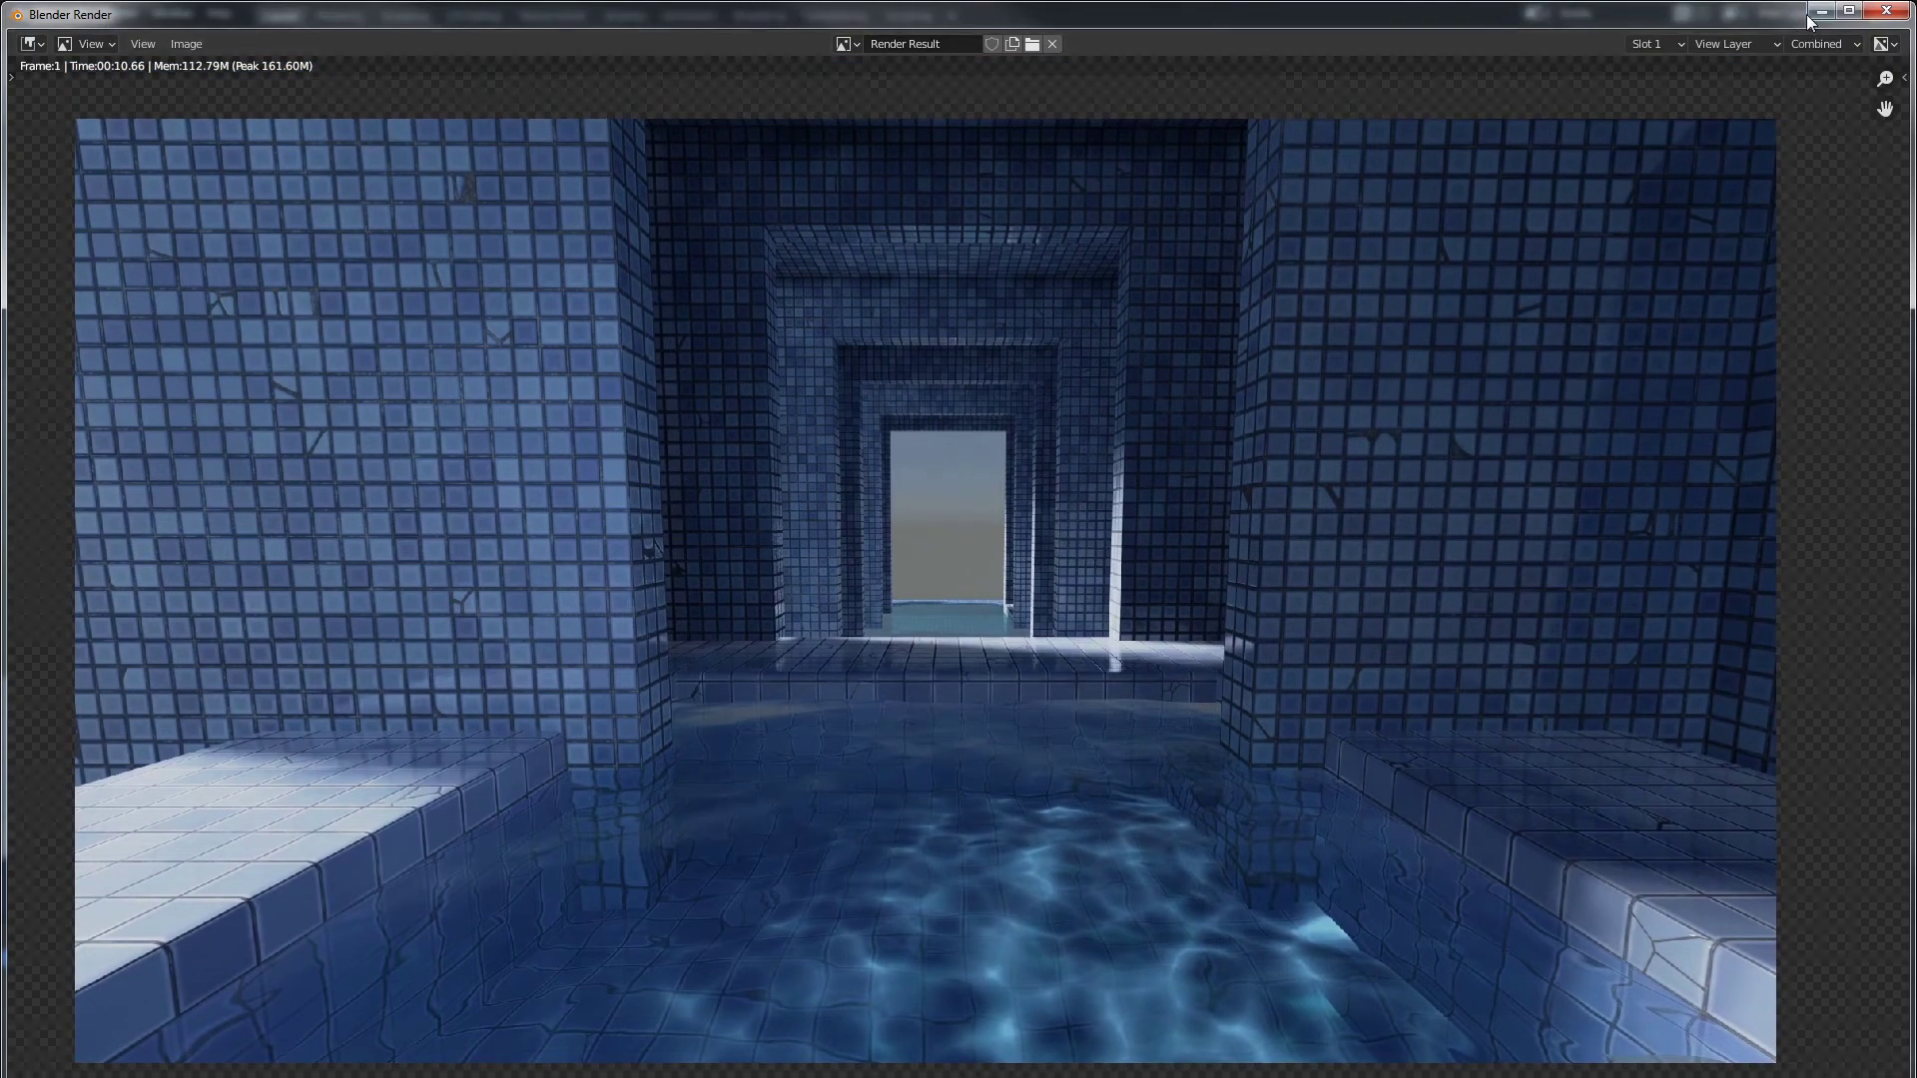
pyautogui.click(1885, 11)
pyautogui.click(1574, 375)
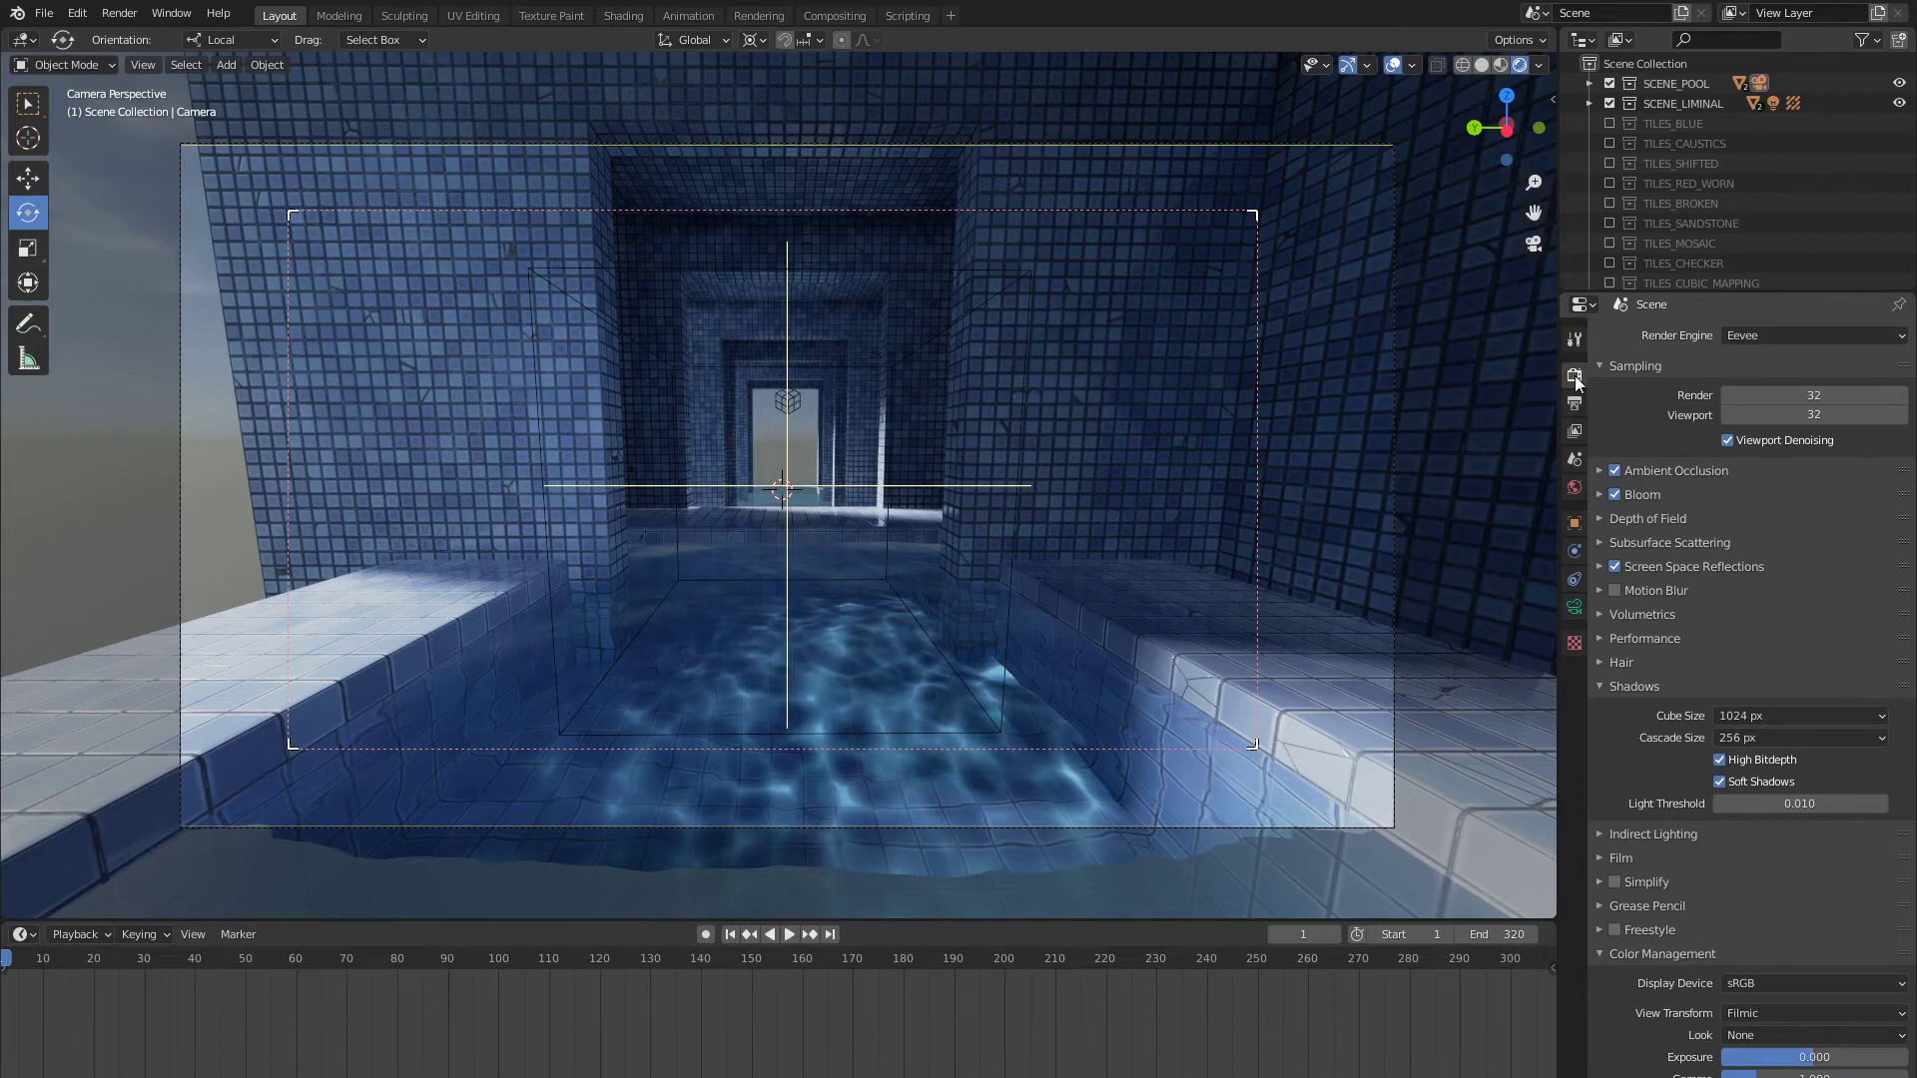
pyautogui.click(1574, 404)
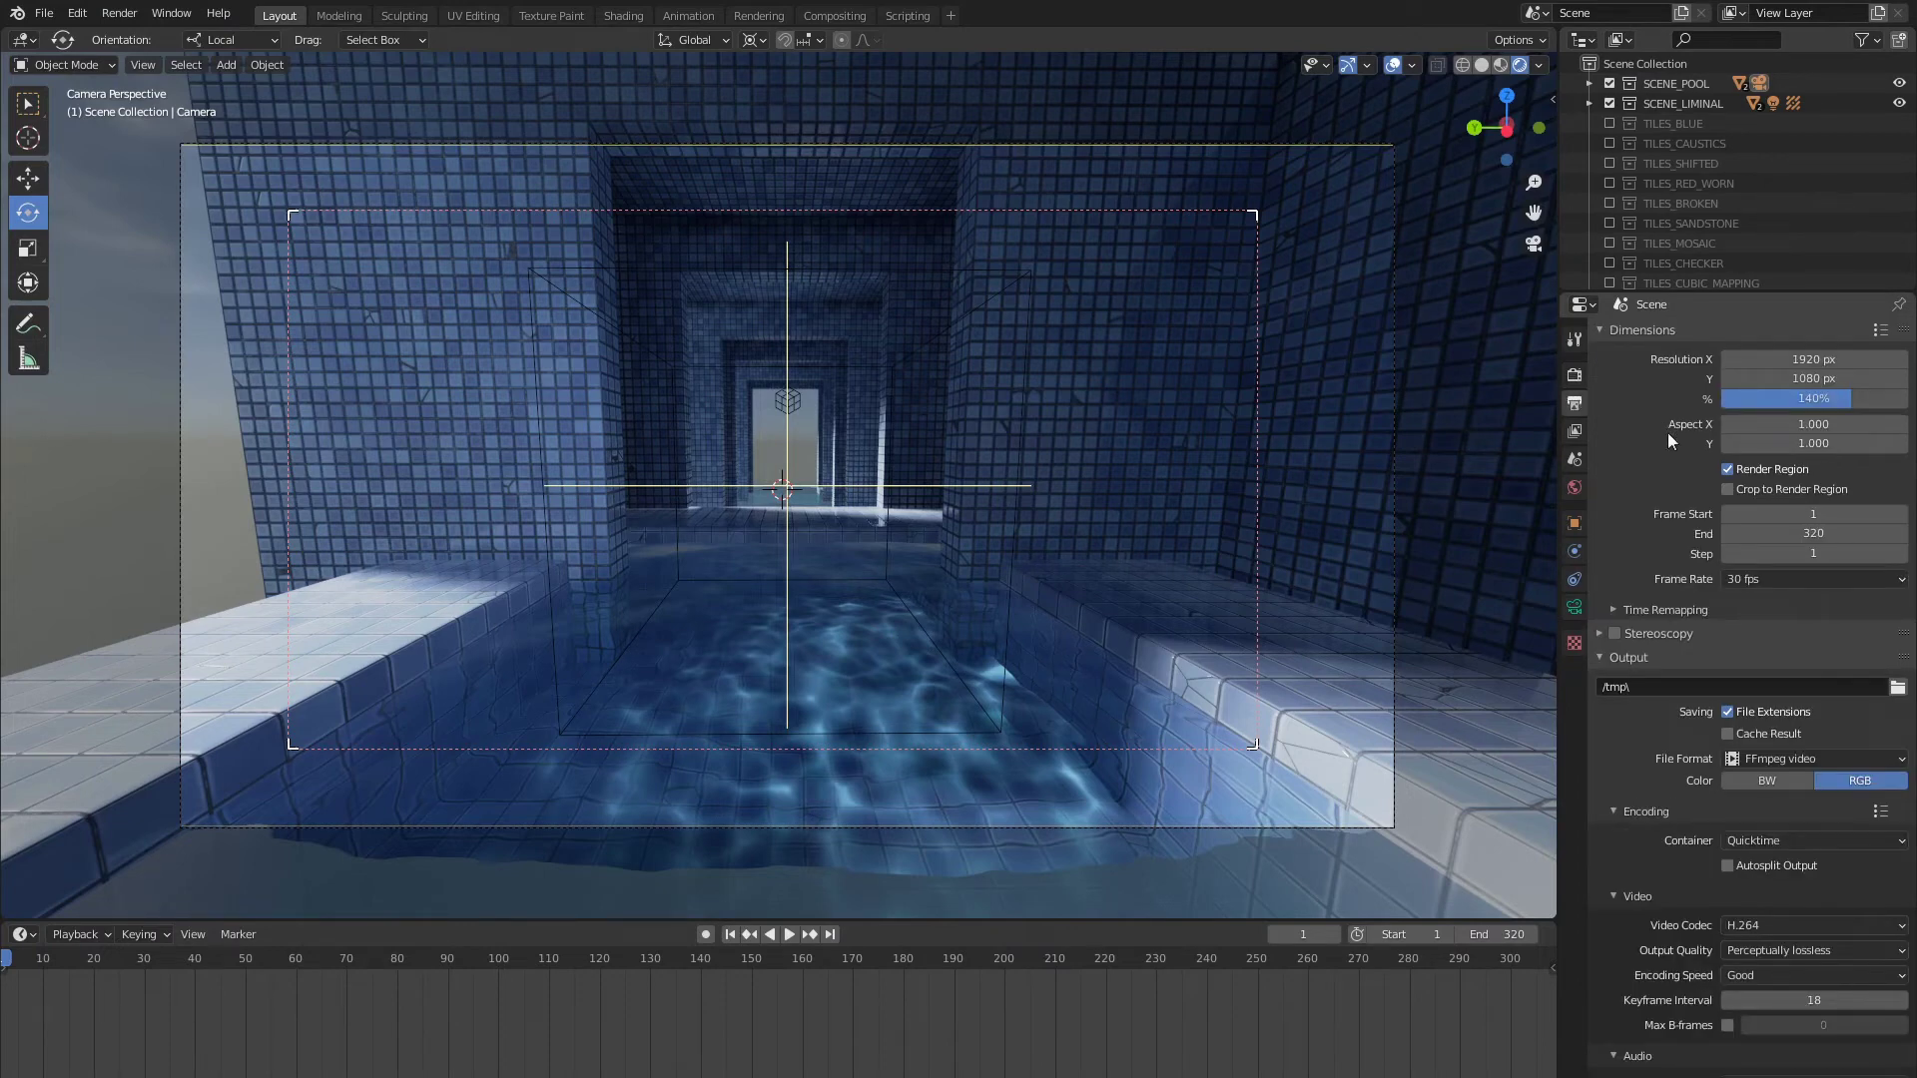
pyautogui.click(1727, 490)
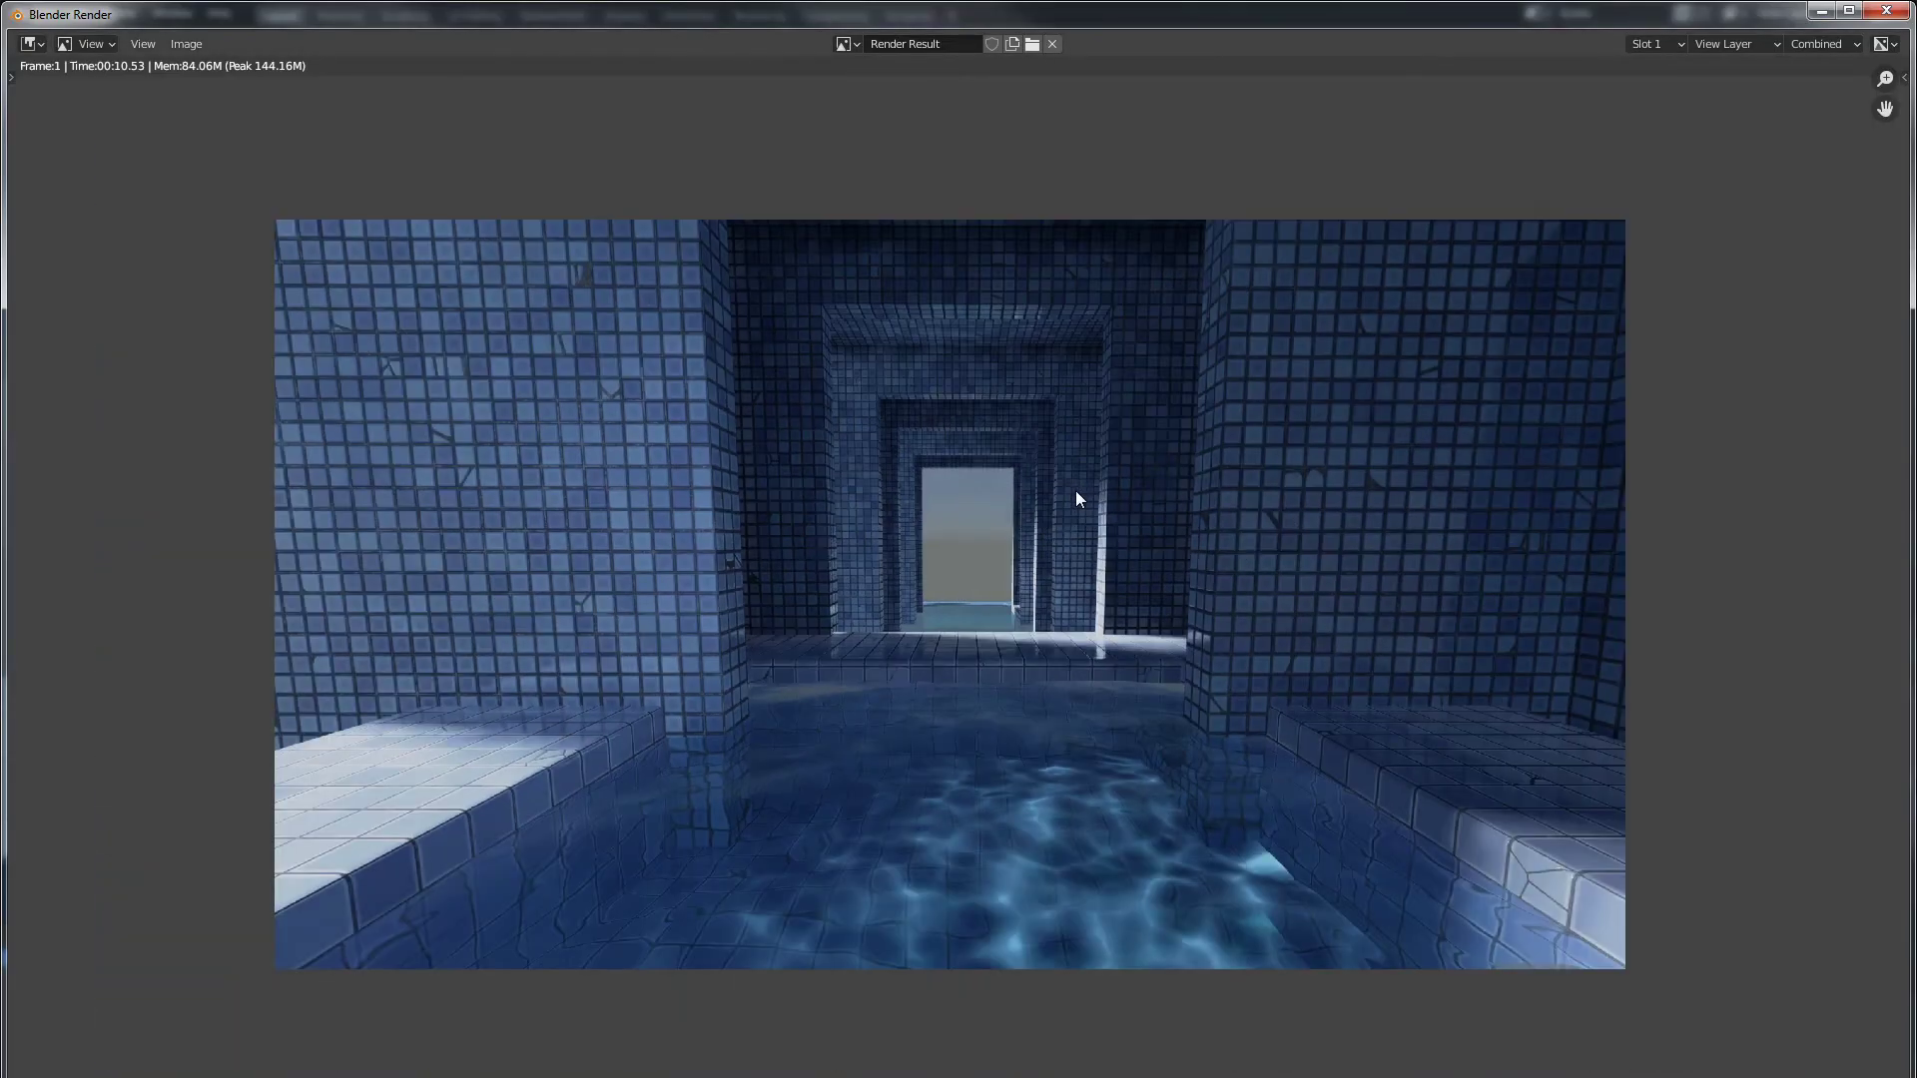
pyautogui.scroll(1, 1076, 489)
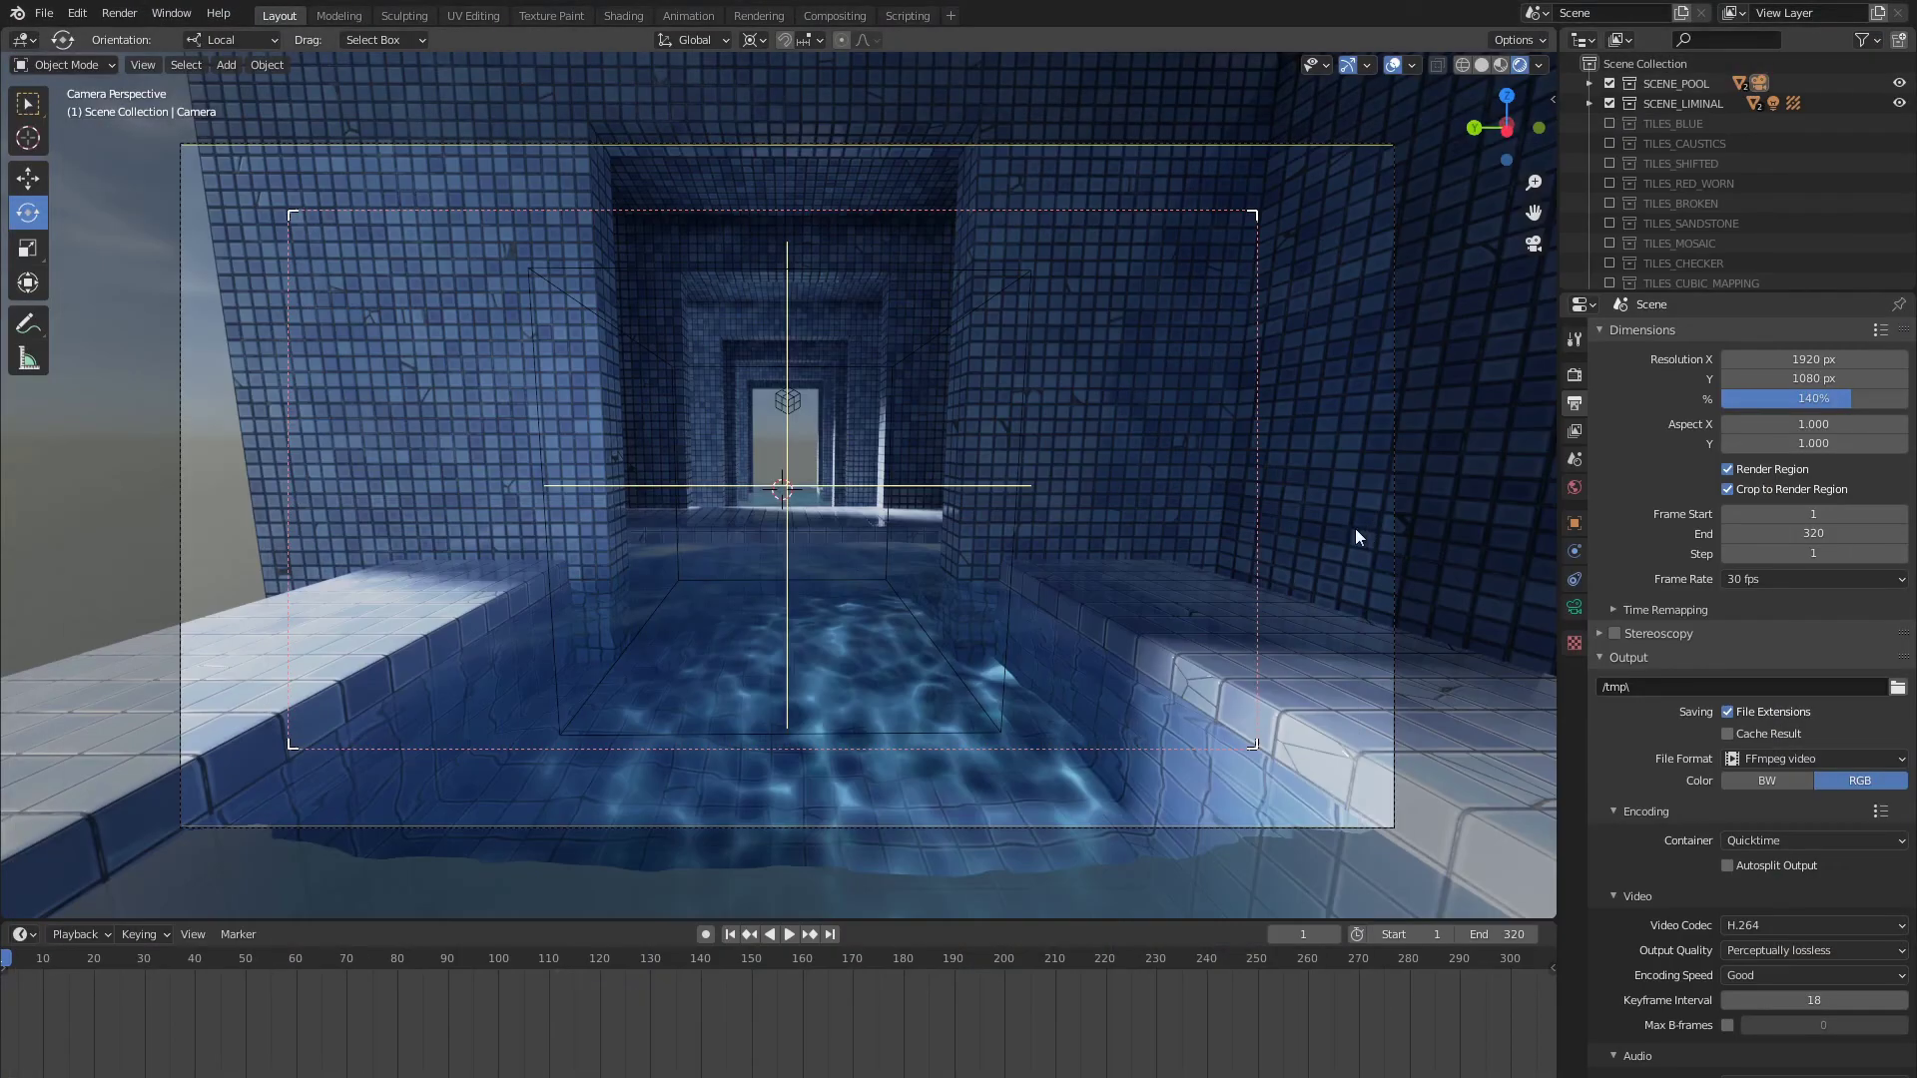
# - Pull in the render region's left and right edges, then confirm the render is 2147 × 1192
pyautogui.moveTo(1281, 510)
pyautogui.mouseDown()
pyautogui.moveTo(1246, 499)
pyautogui.moveTo(1266, 499)
pyautogui.mouseUp()
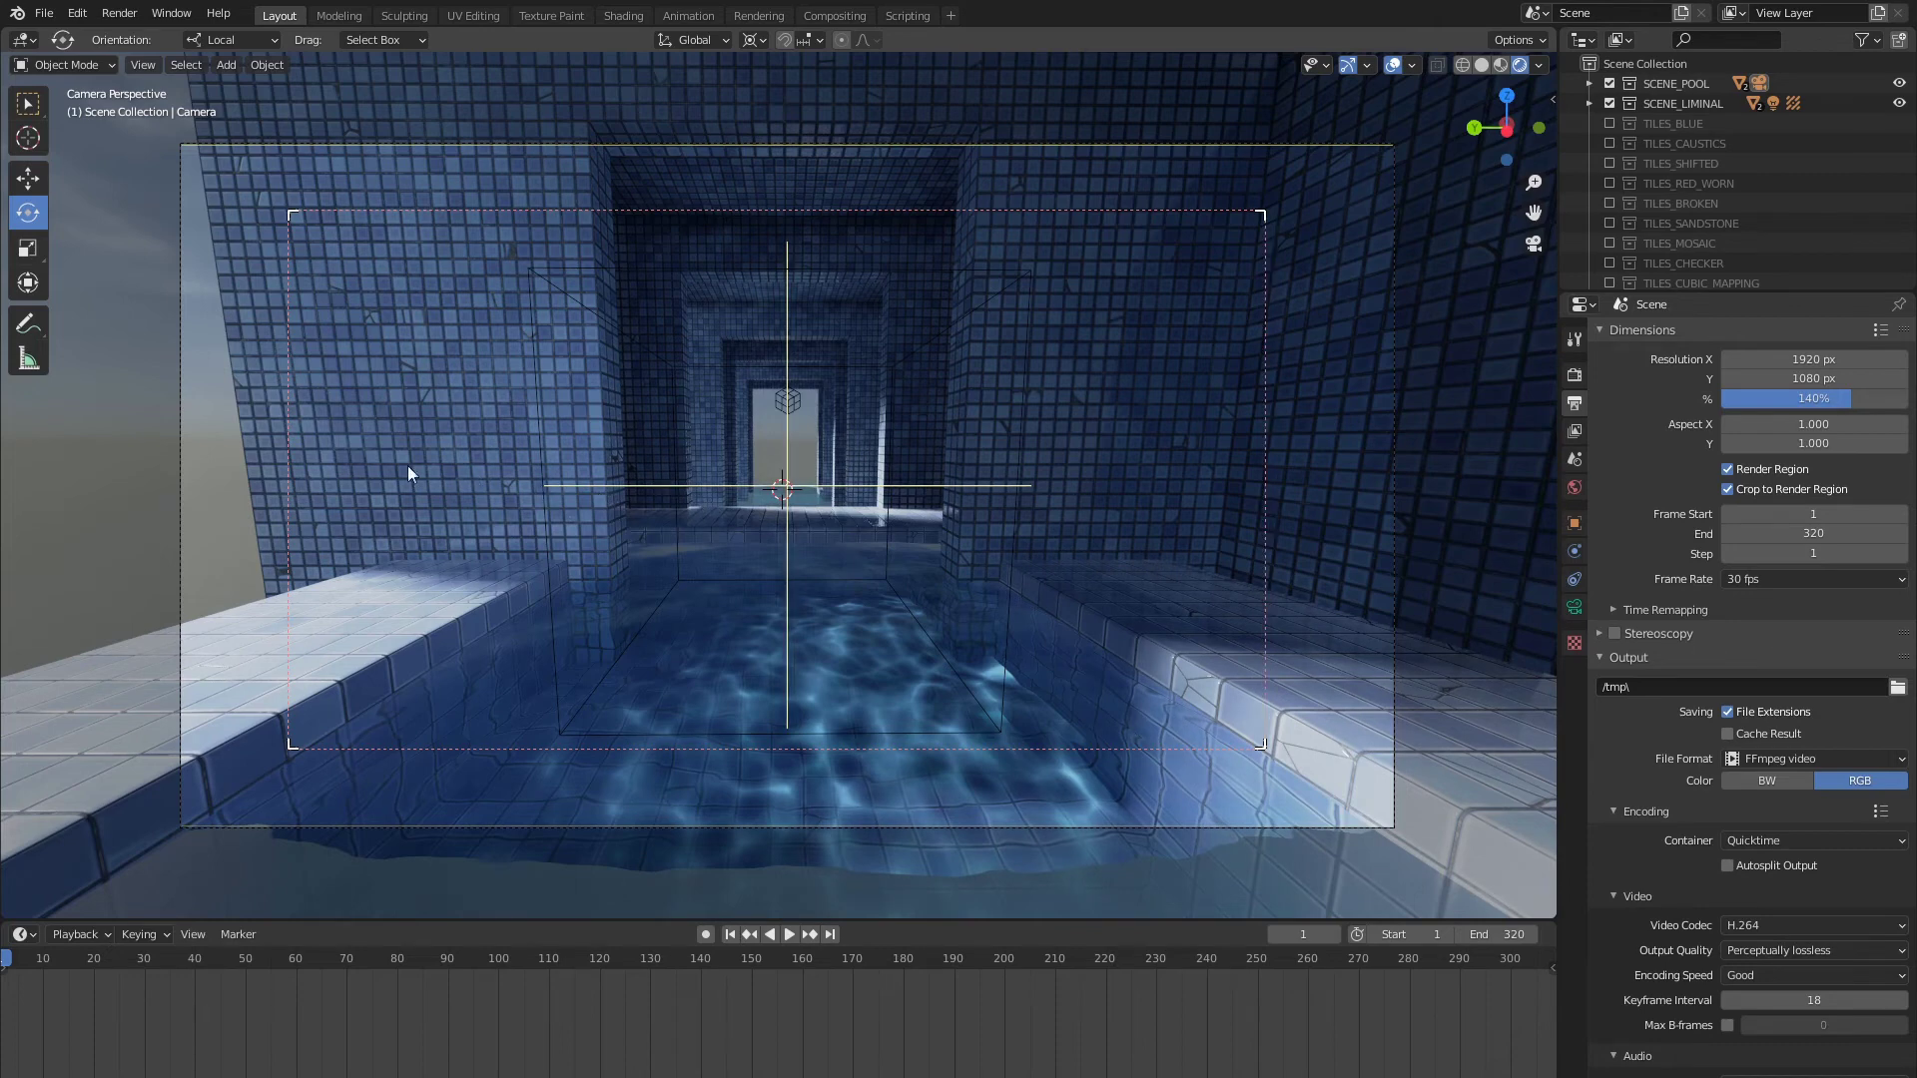
pyautogui.moveTo(296, 498); pyautogui.dragTo(312, 498)
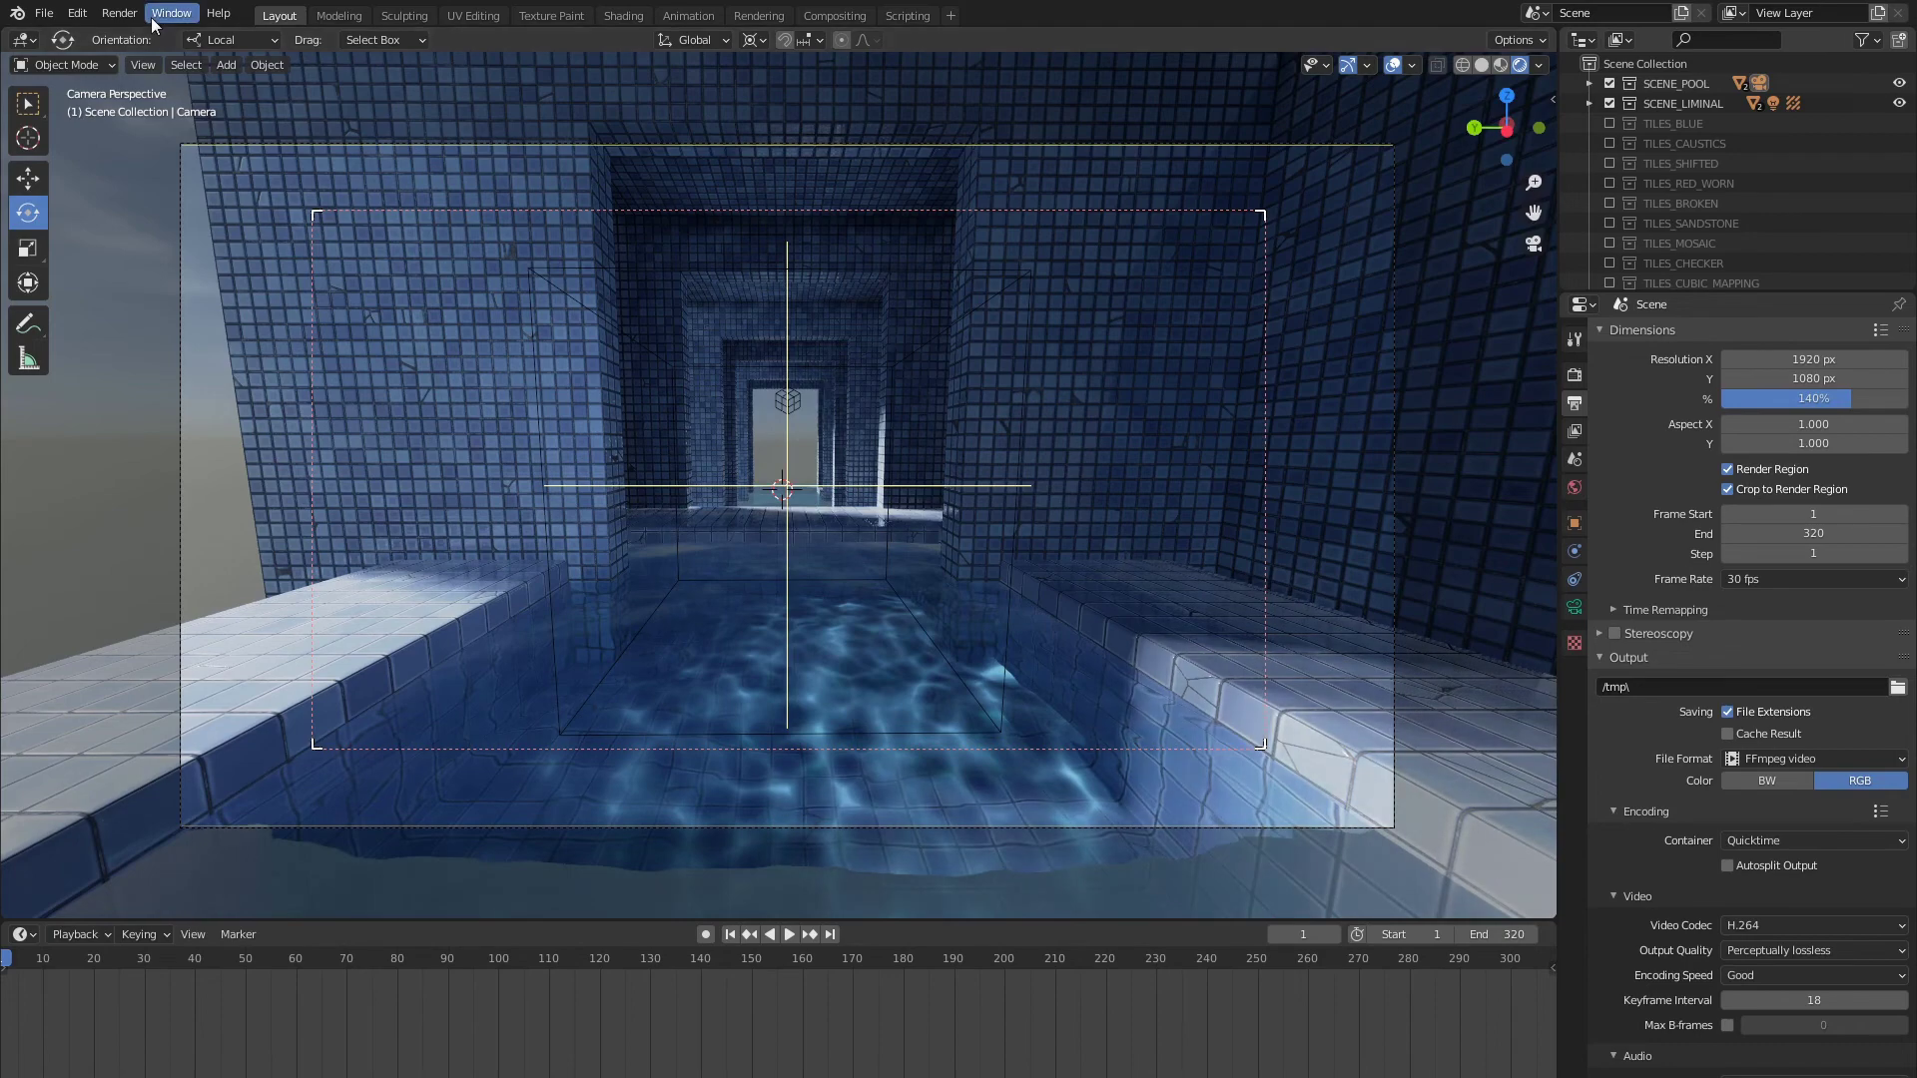
pyautogui.click(123, 13)
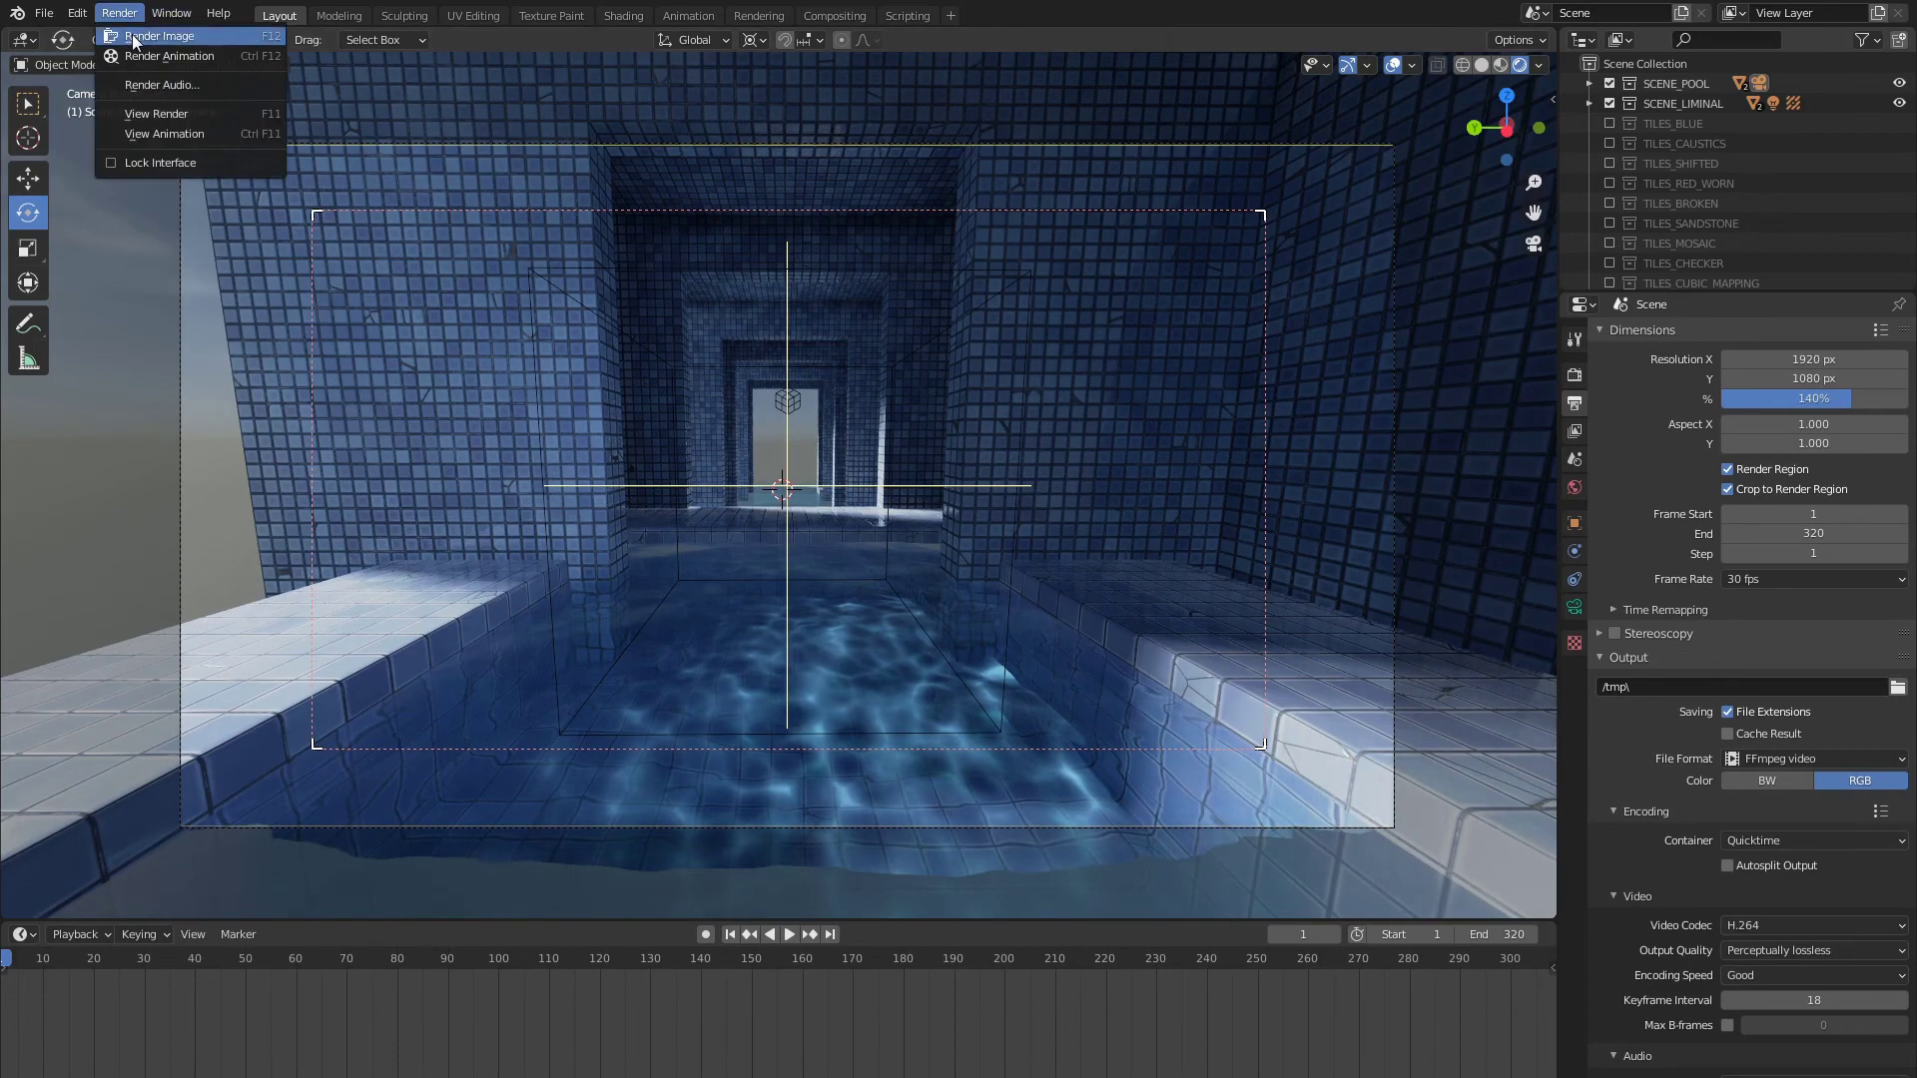
pyautogui.click(167, 113)
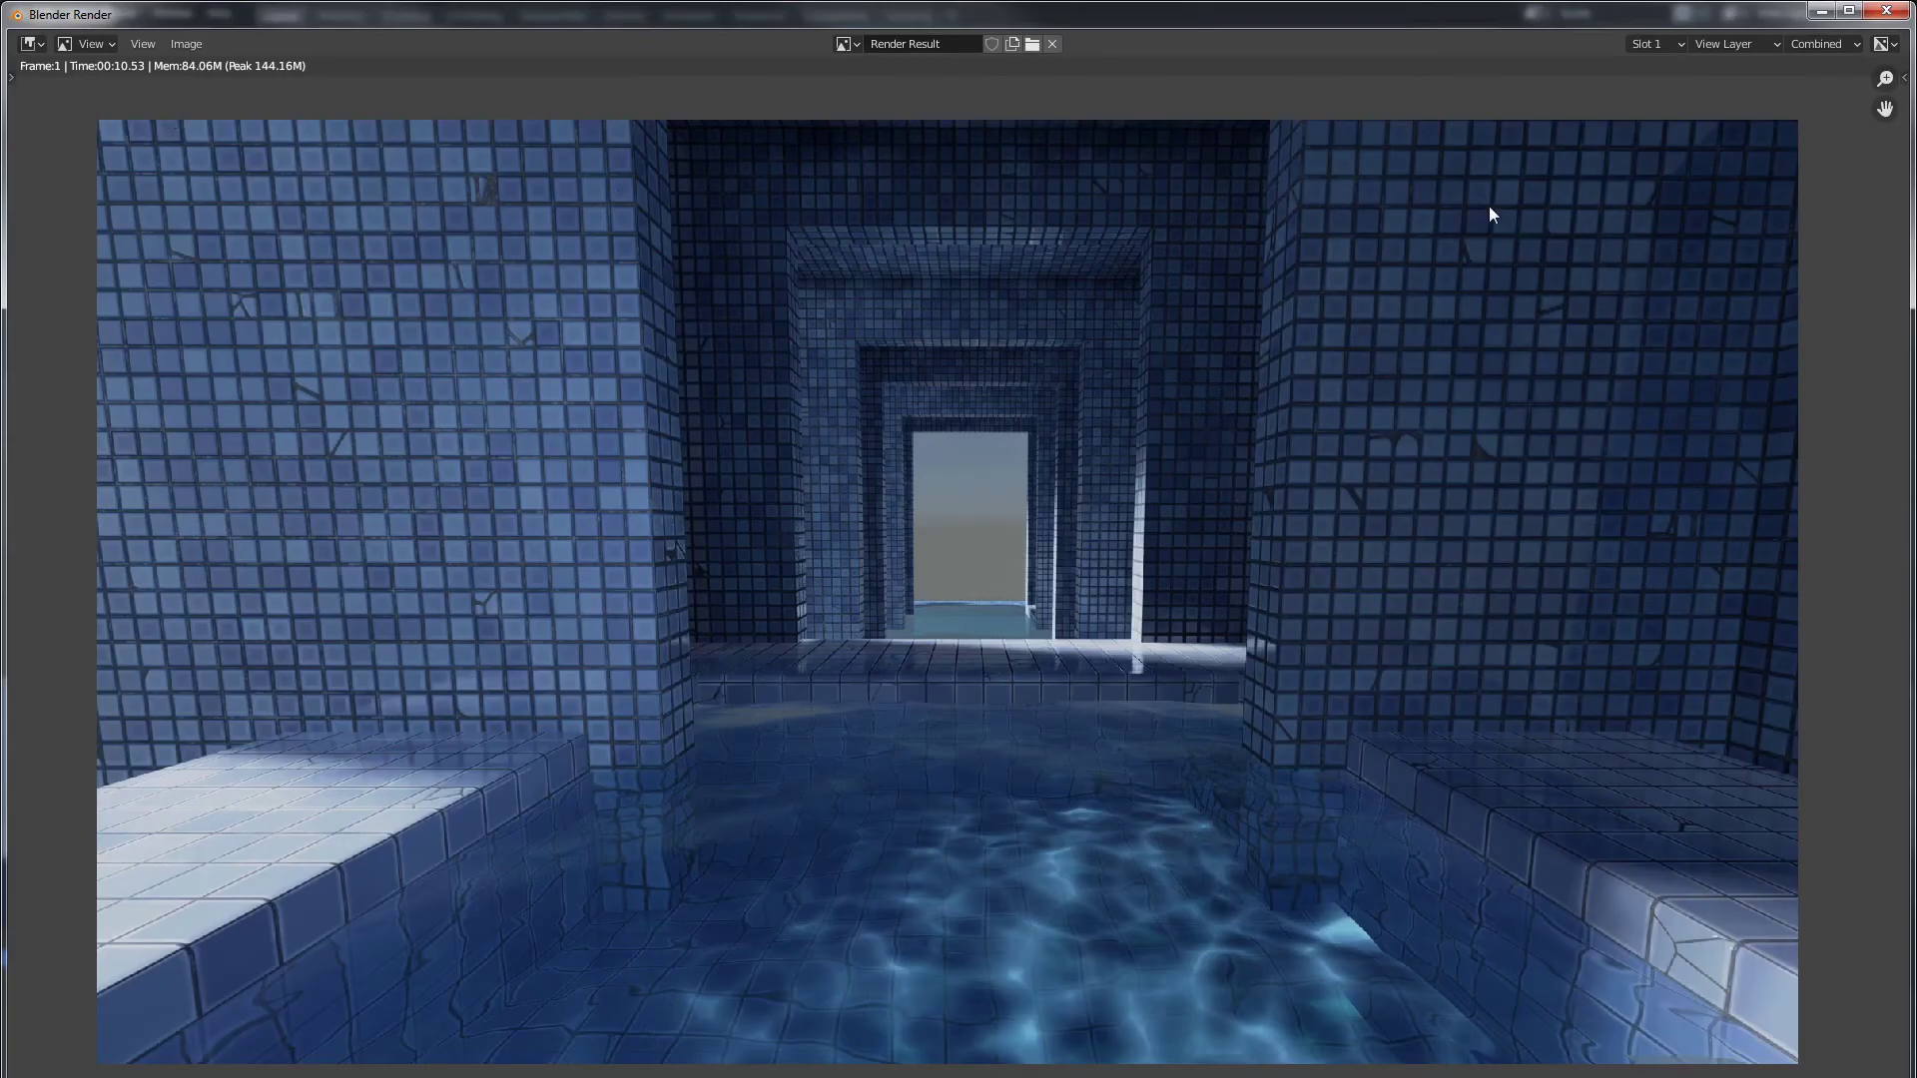
pyautogui.click(1904, 77)
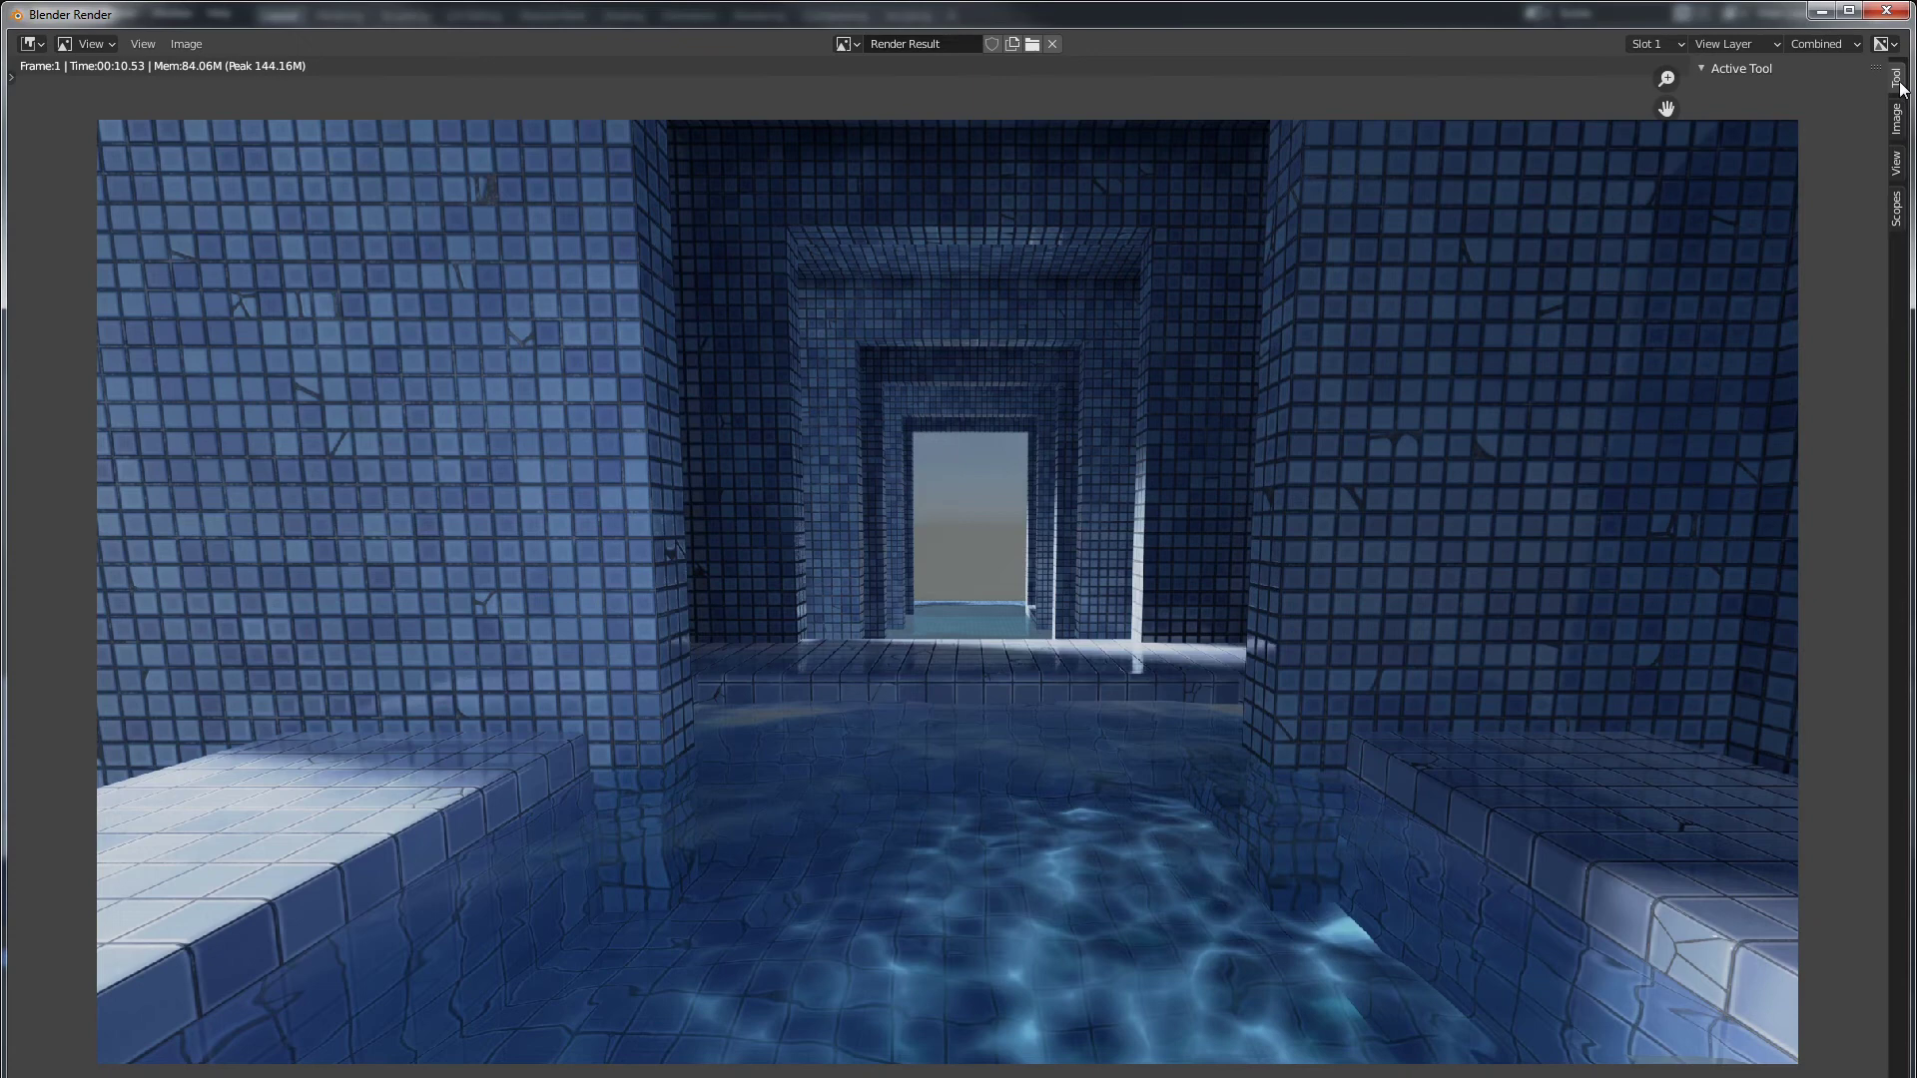
pyautogui.click(1900, 129)
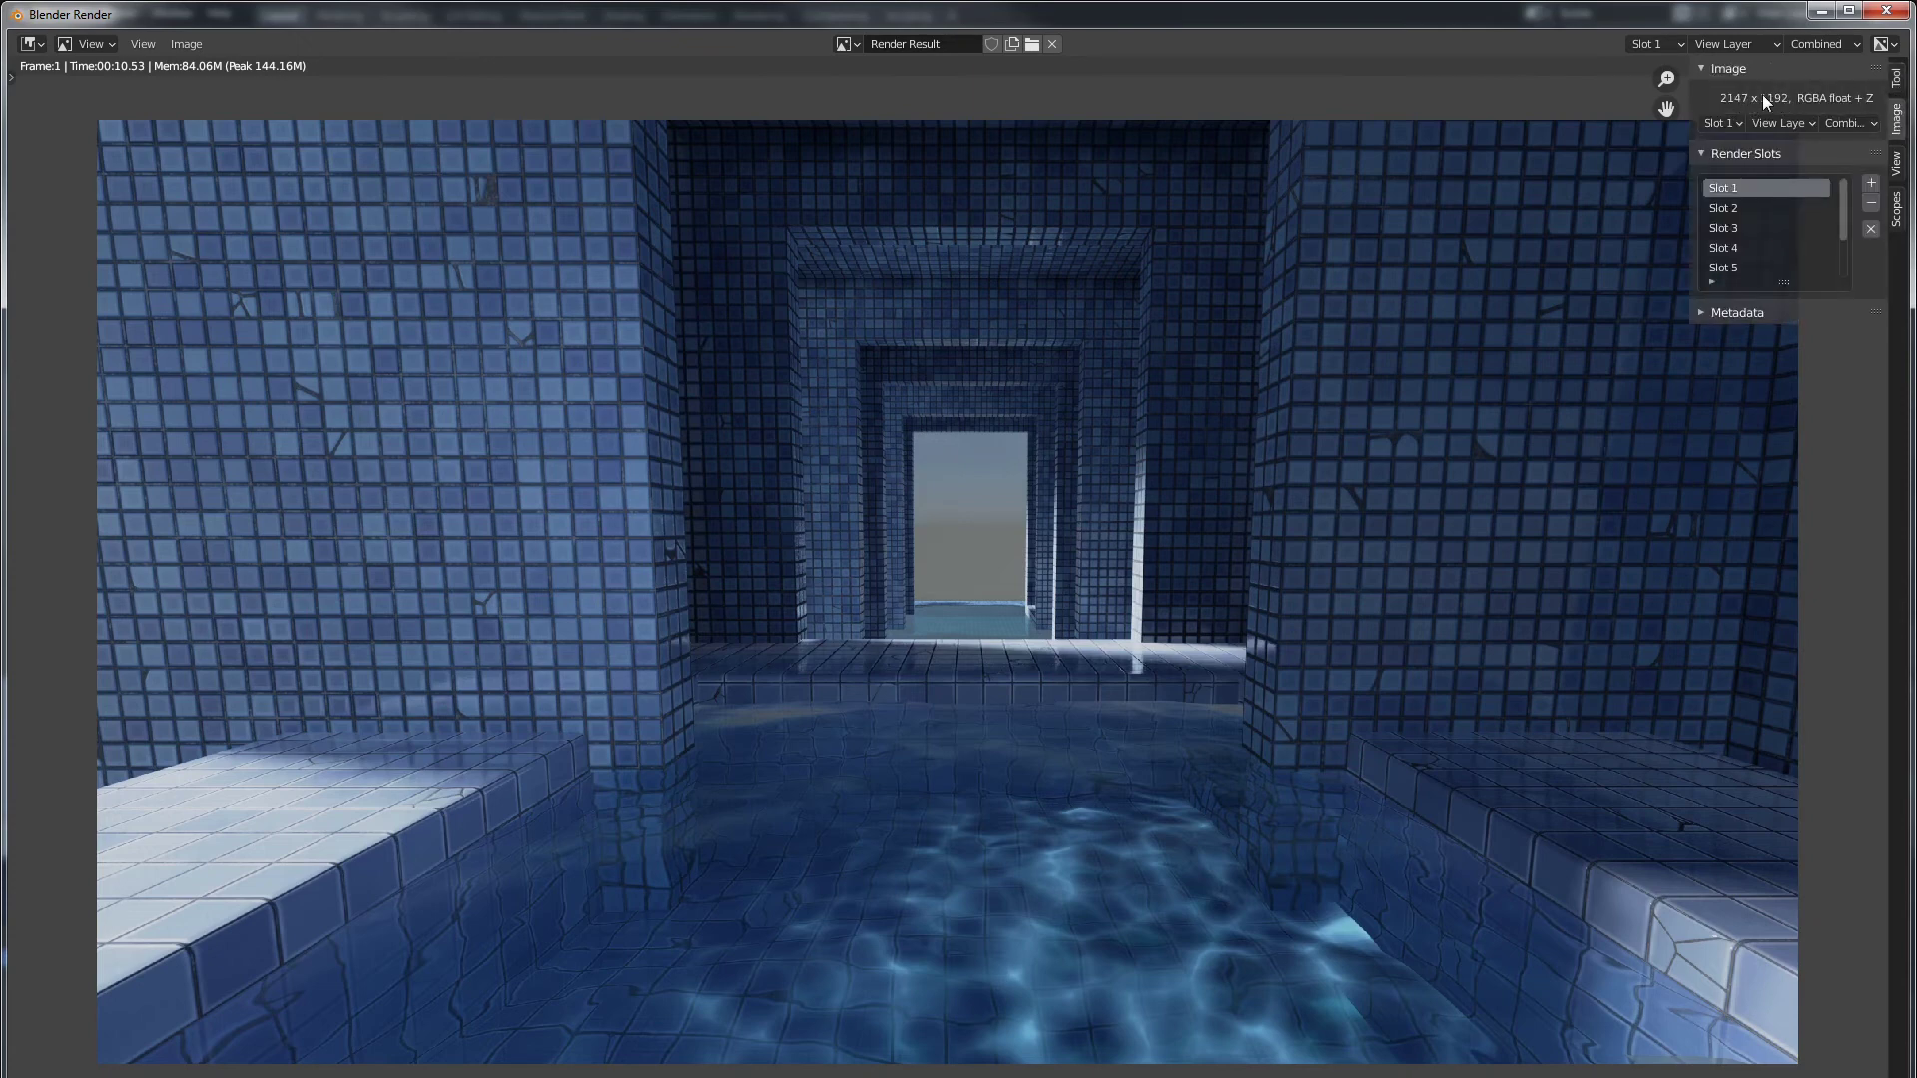
# - Pull the render region's left, right, top and bottom edges inward and start a new still render
pyautogui.click(1827, 13)
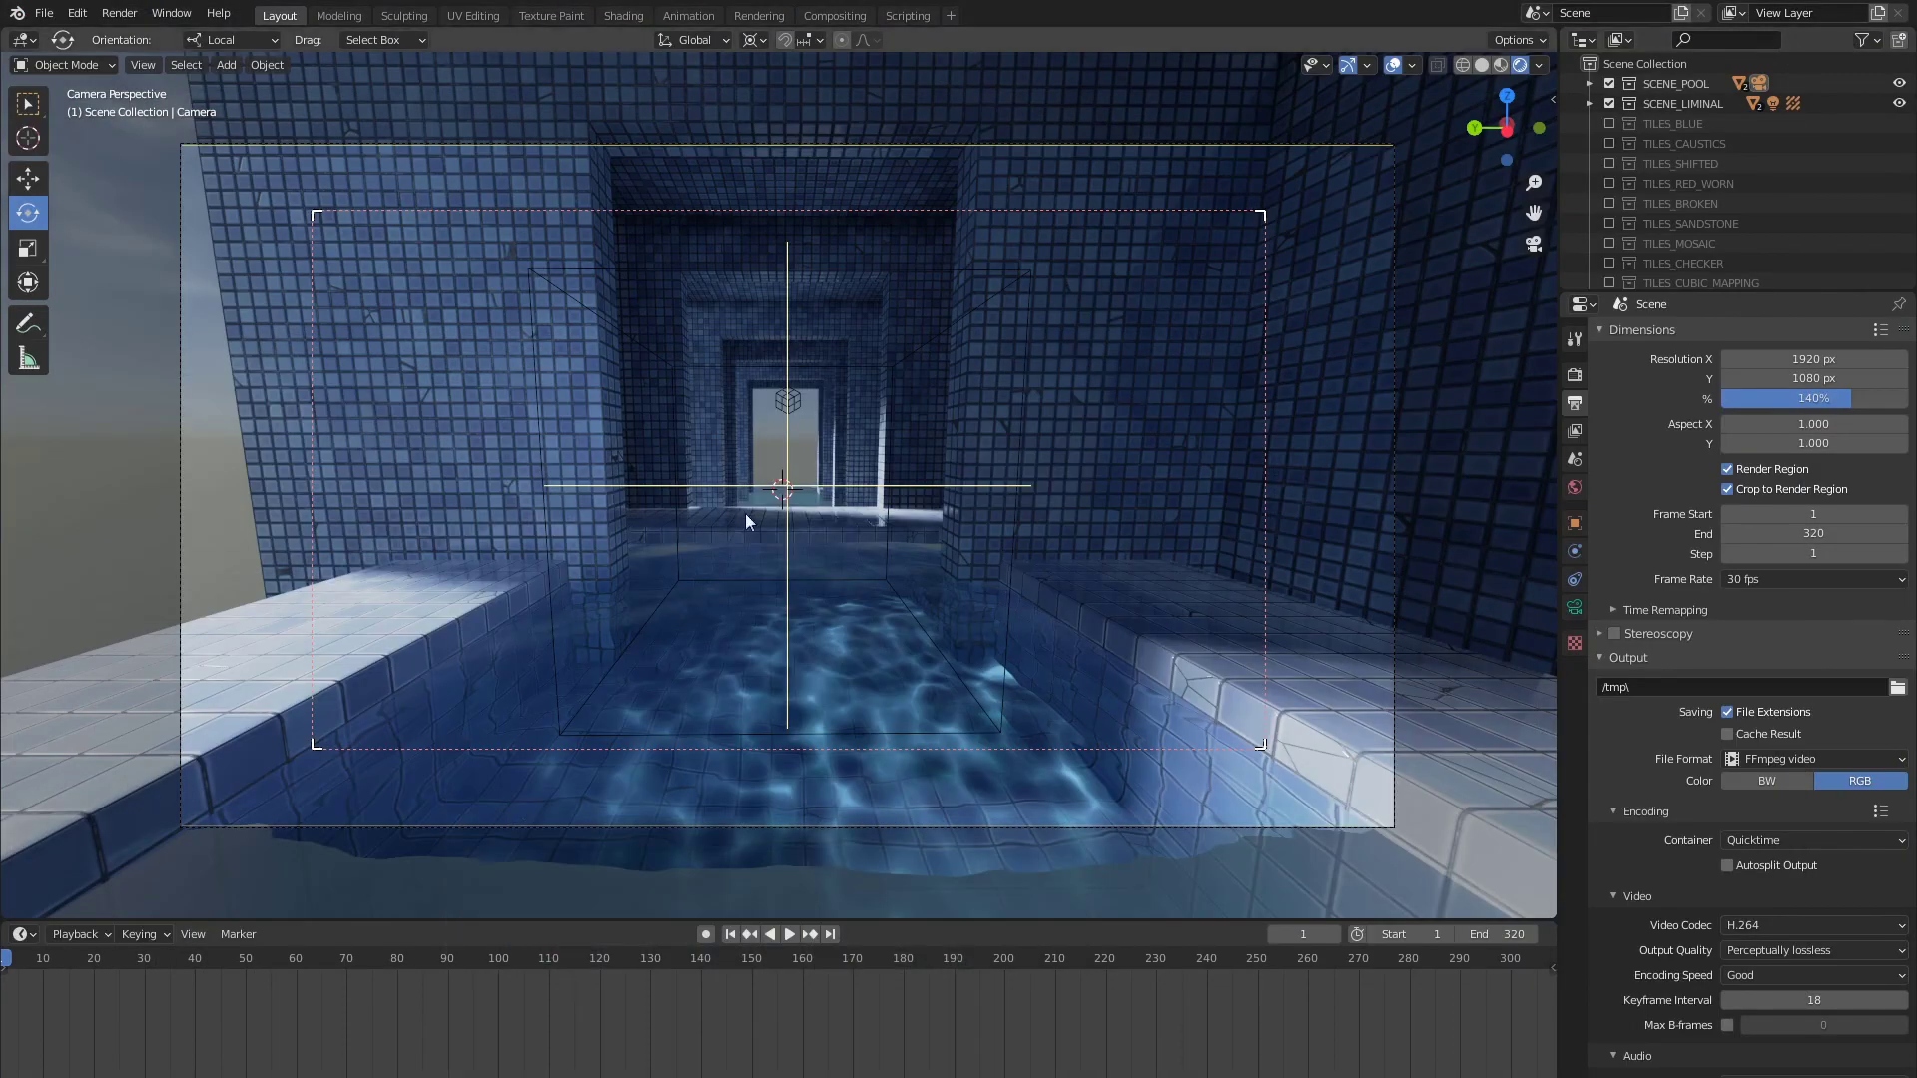
pyautogui.moveTo(745, 514)
pyautogui.mouseDown()
pyautogui.moveTo(923, 207)
pyautogui.moveTo(921, 237)
pyautogui.mouseUp()
pyautogui.moveTo(861, 745); pyautogui.dragTo(867, 734)
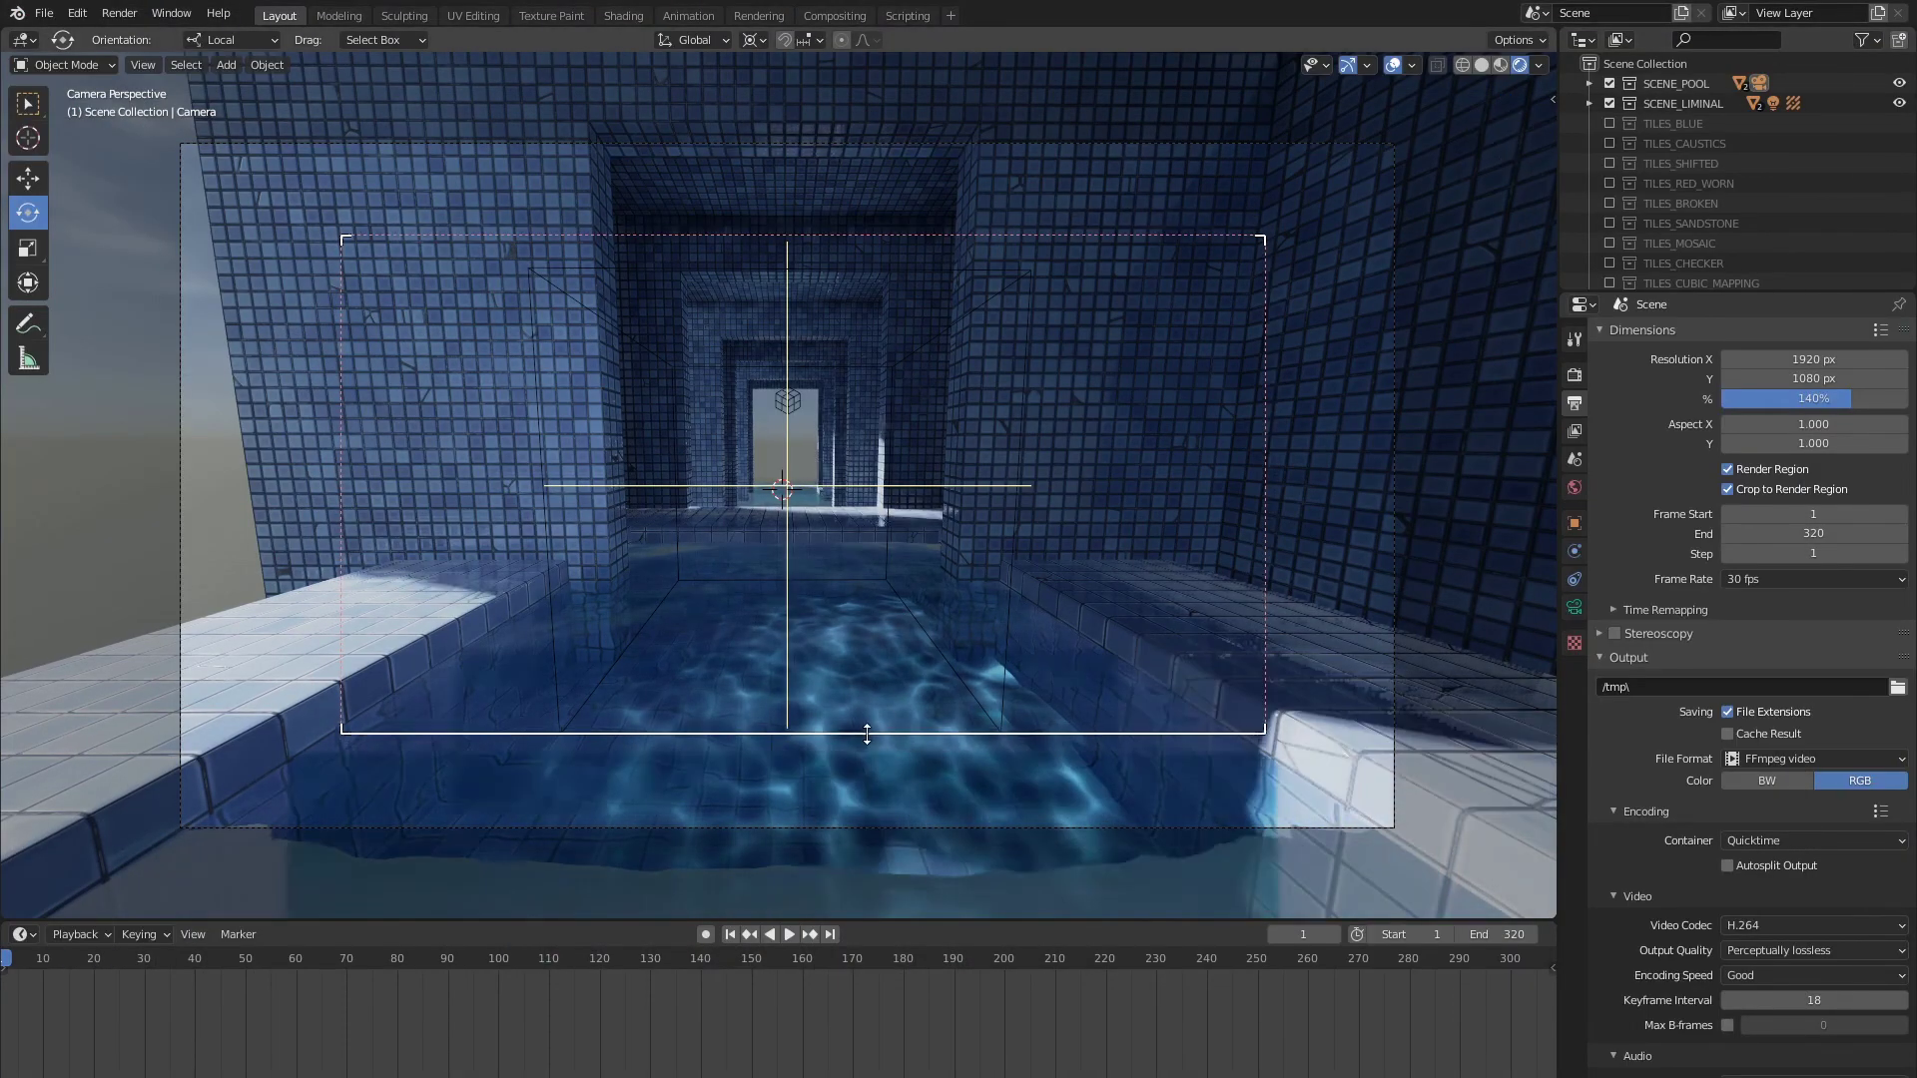
pyautogui.moveTo(1266, 494); pyautogui.dragTo(1237, 494)
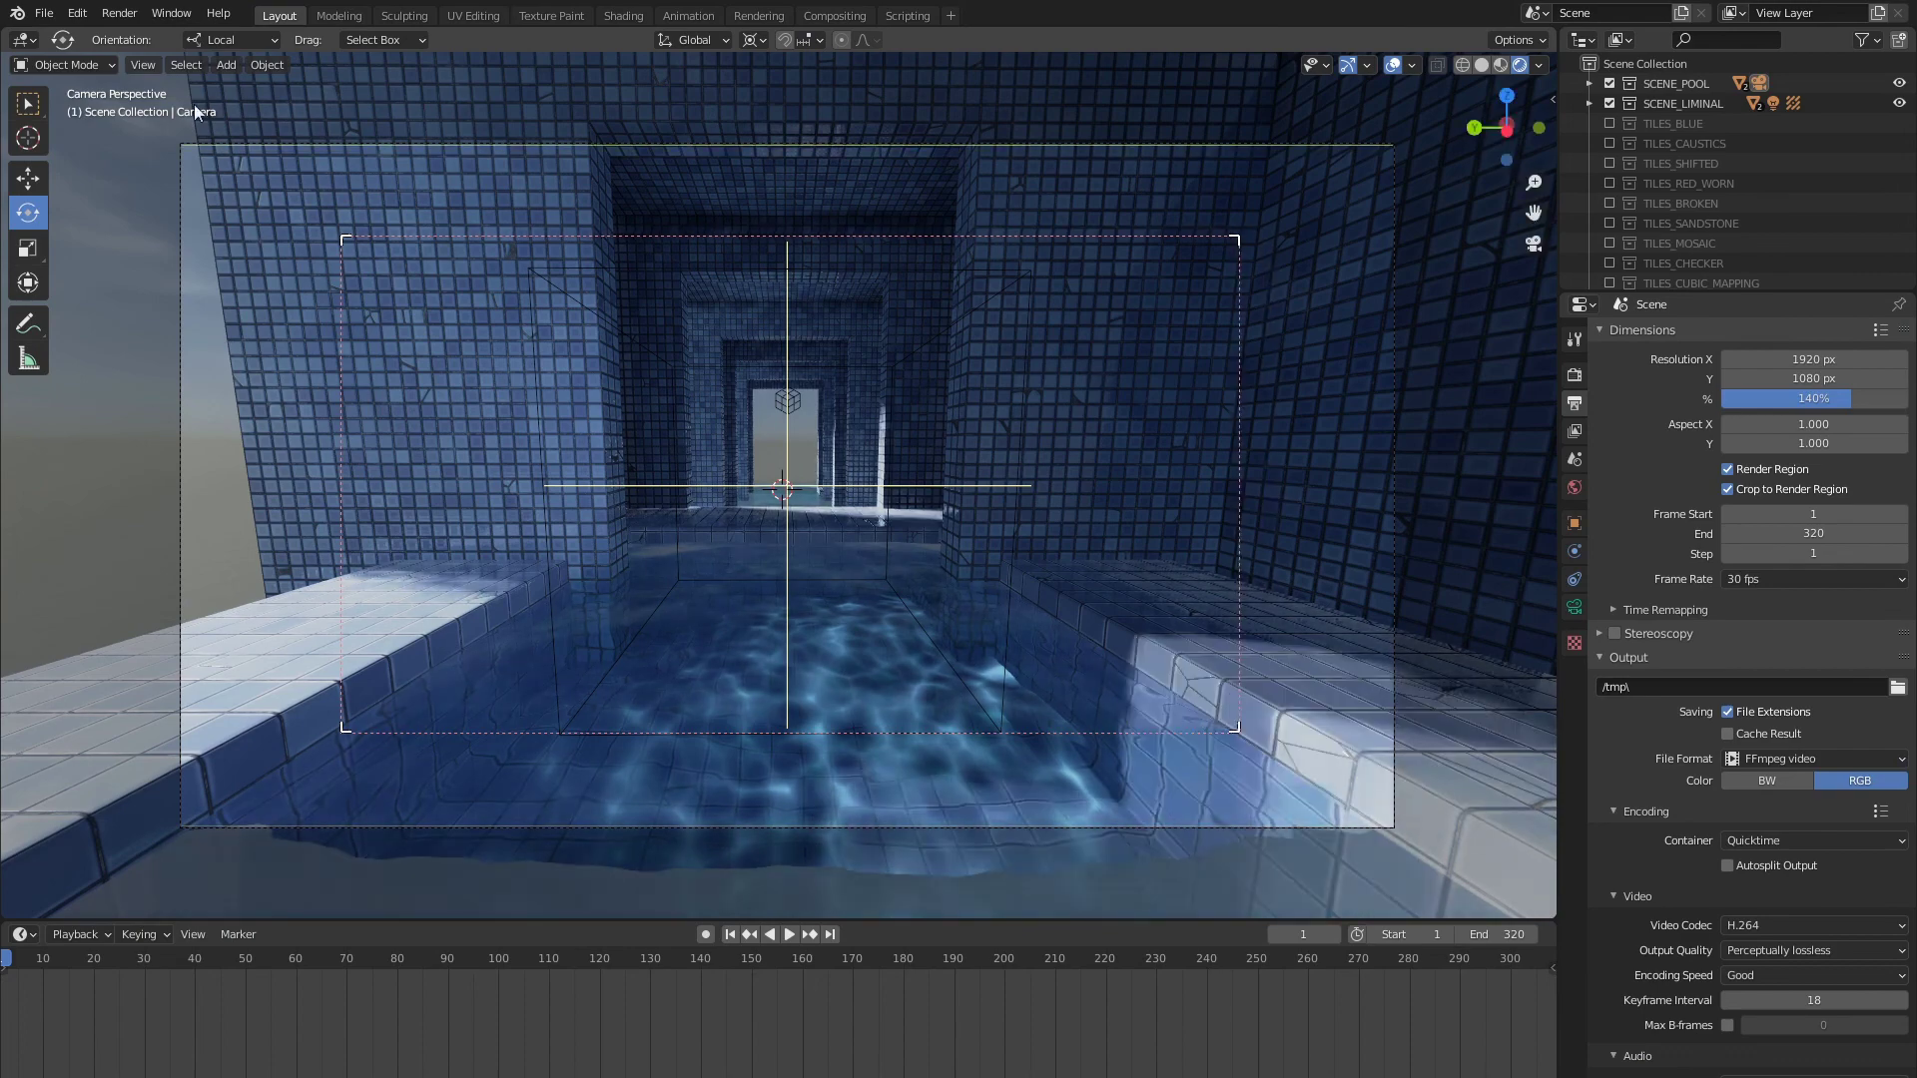
pyautogui.click(117, 14)
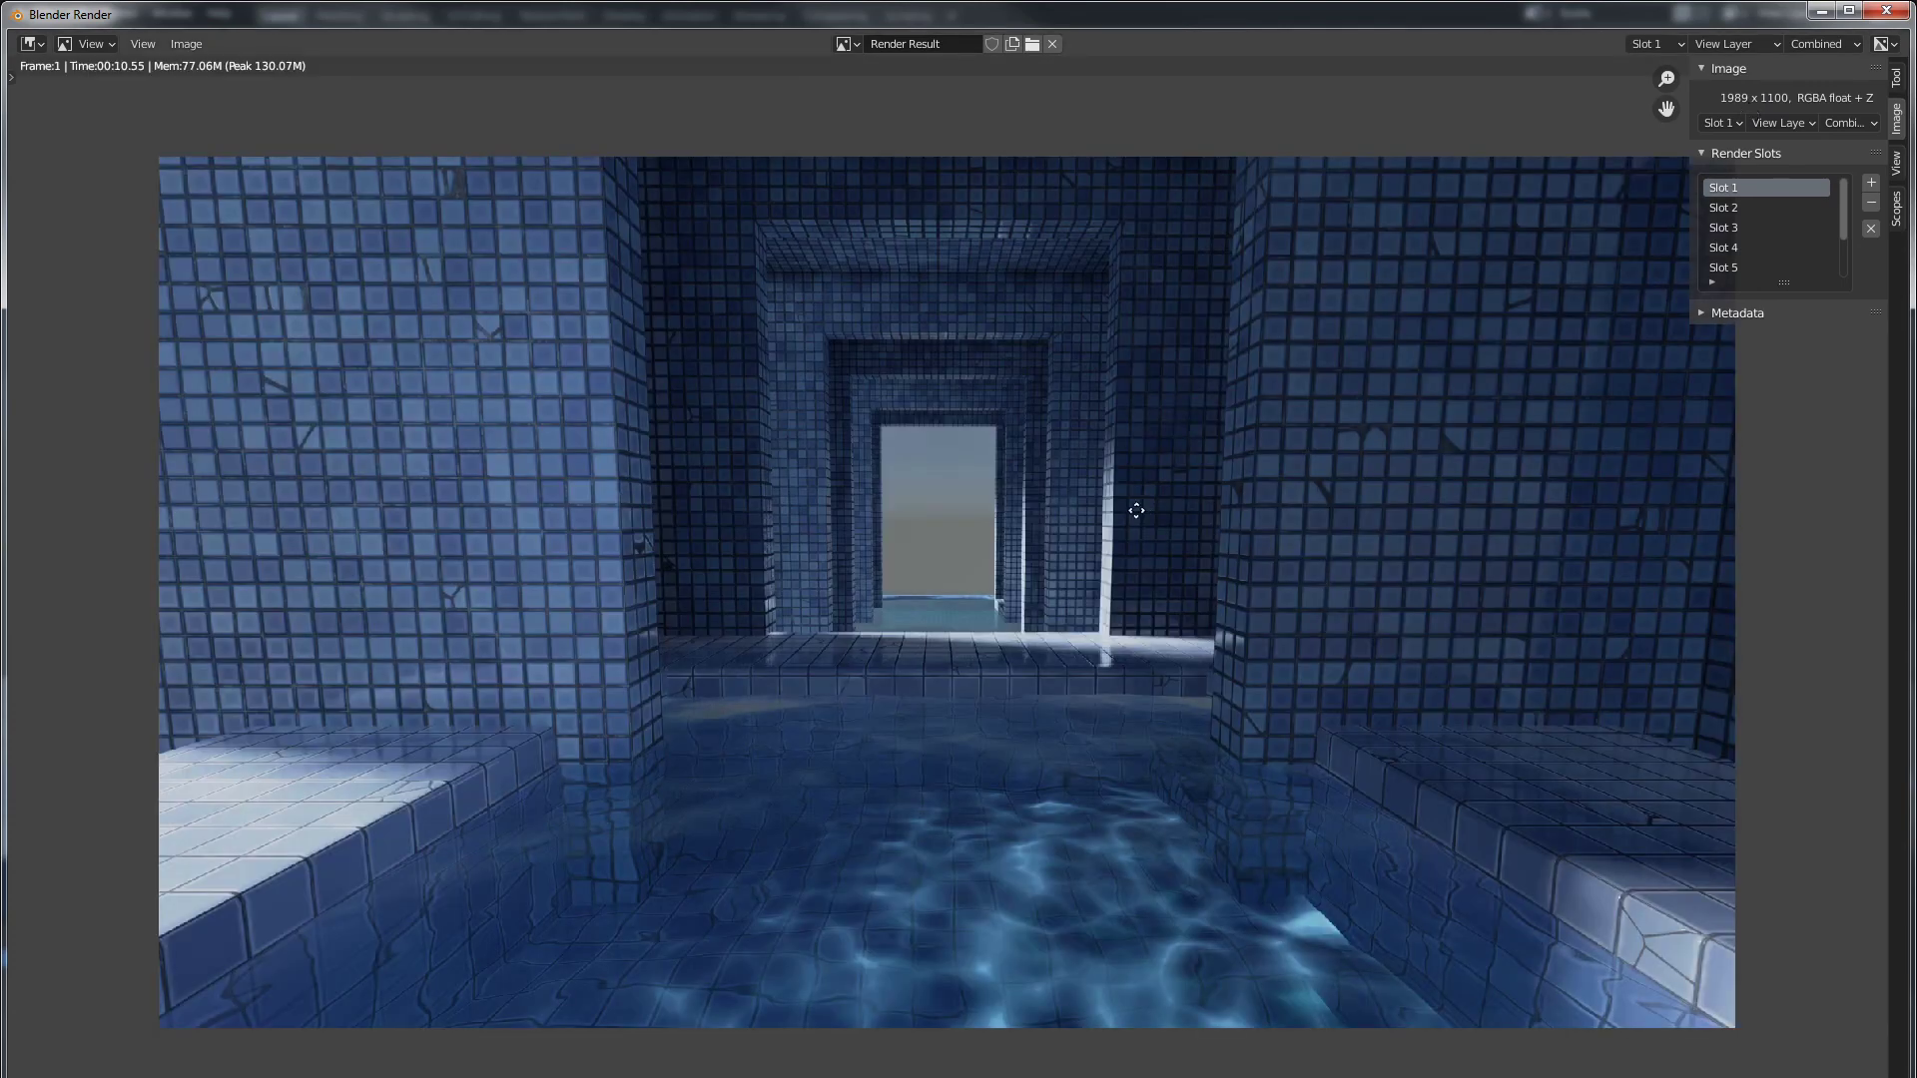
# - Pan the finished 1989 × 1100 cropped pool corridor render to inspect it
pyautogui.moveTo(1137, 511); pyautogui.dragTo(1130, 520, button='middle')
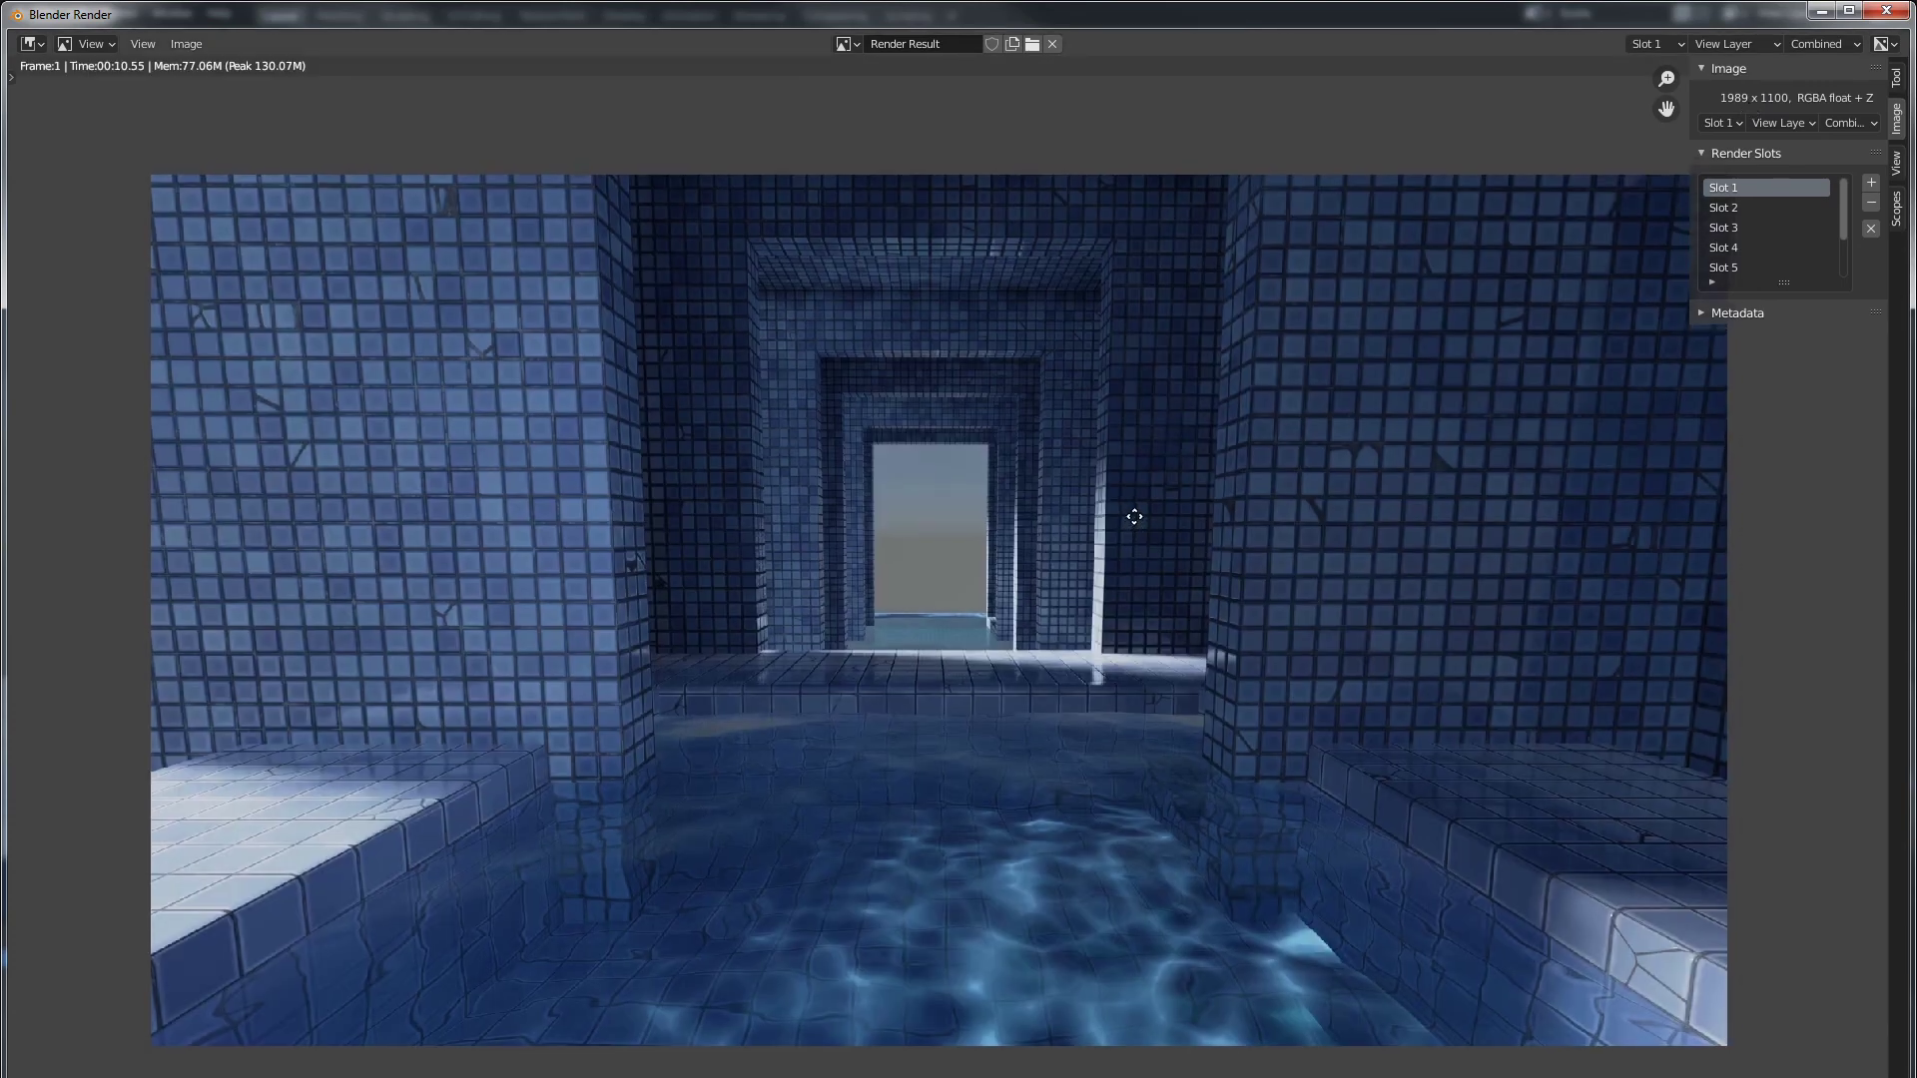